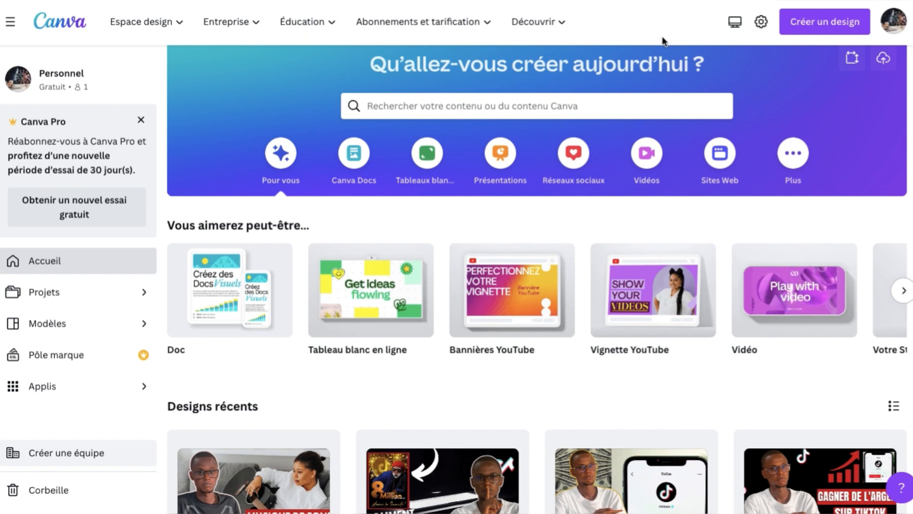
Look through the suggested design formats on the home page, from Doc and YouTube banners to Logo and Présentation orale
scroll(332, 234, "up", 1)
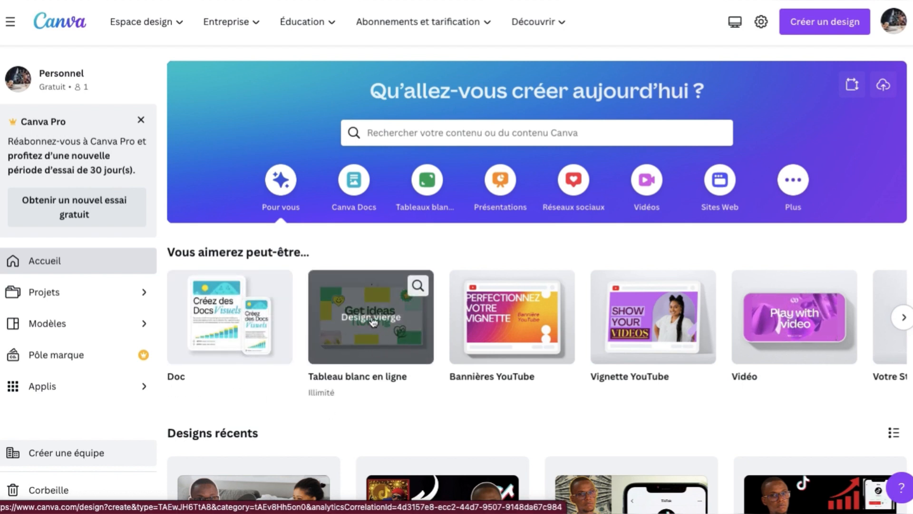
scroll(518, 335, "right", 4)
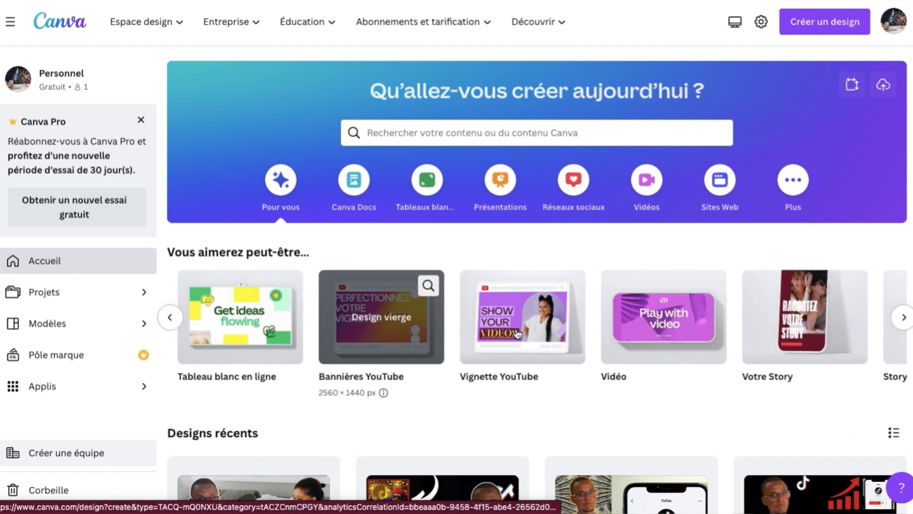
scroll(610, 324, "right", 3)
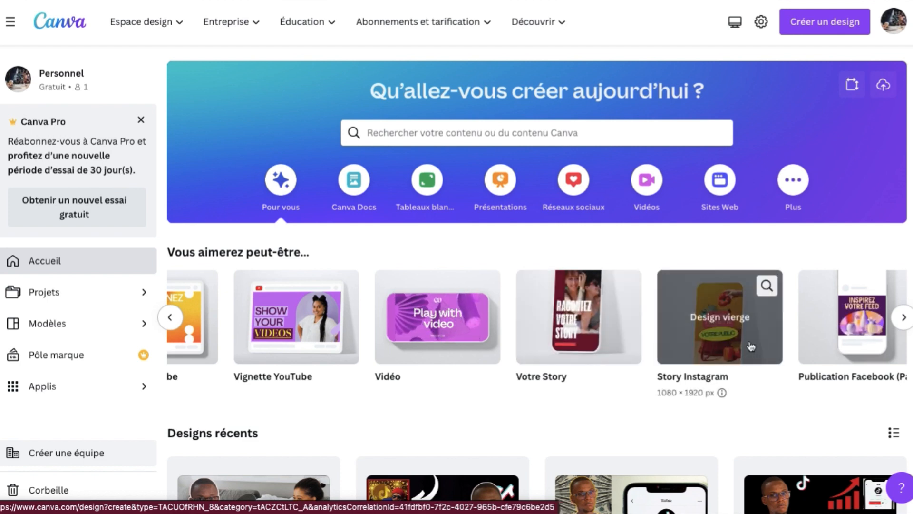
scroll(666, 333, "right", 3)
scroll(679, 355, "right", 3)
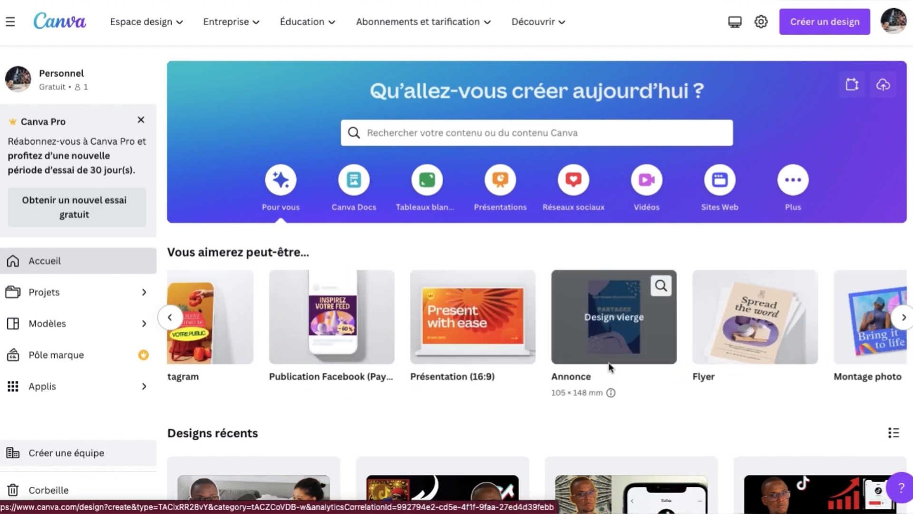
scroll(699, 342, "right", 2)
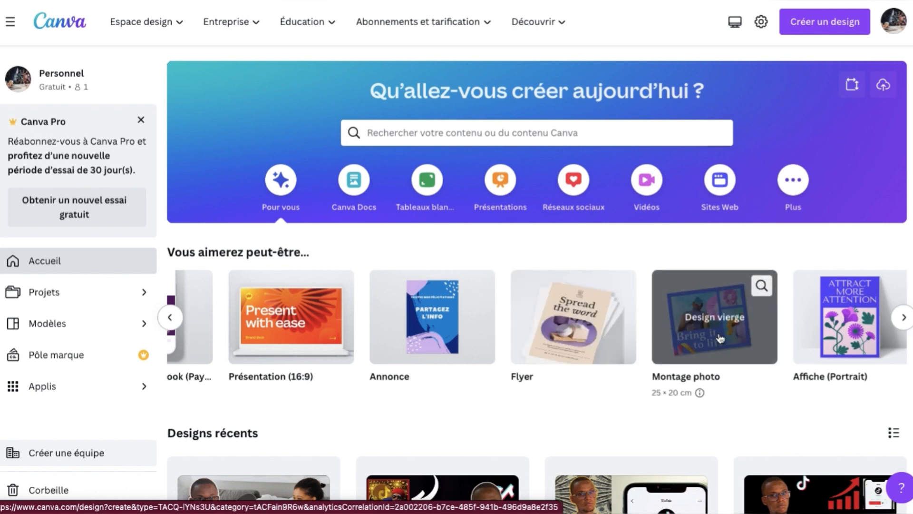
scroll(714, 339, "right", 5)
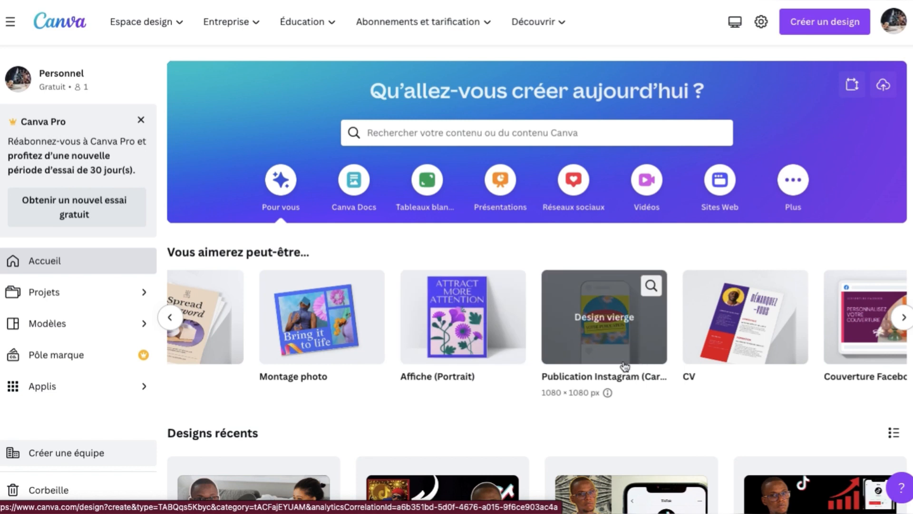
scroll(727, 334, "right", 2)
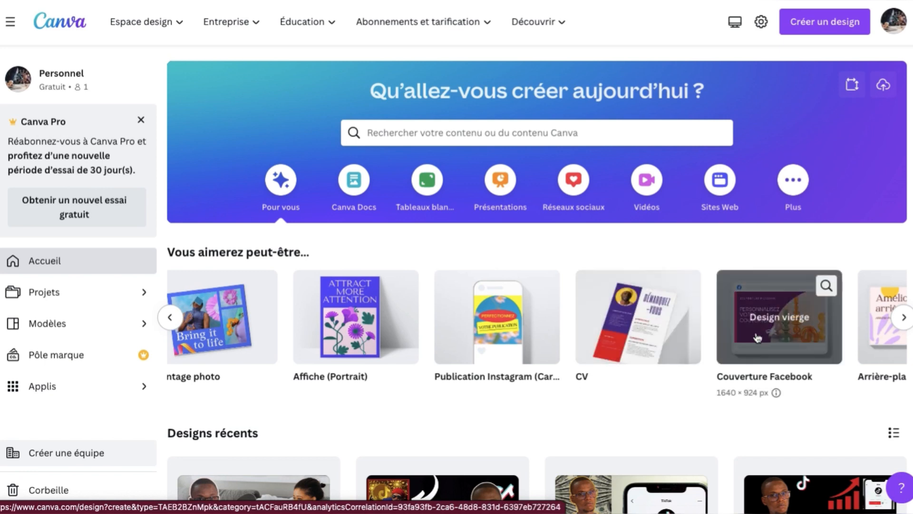
scroll(758, 338, "right", 3)
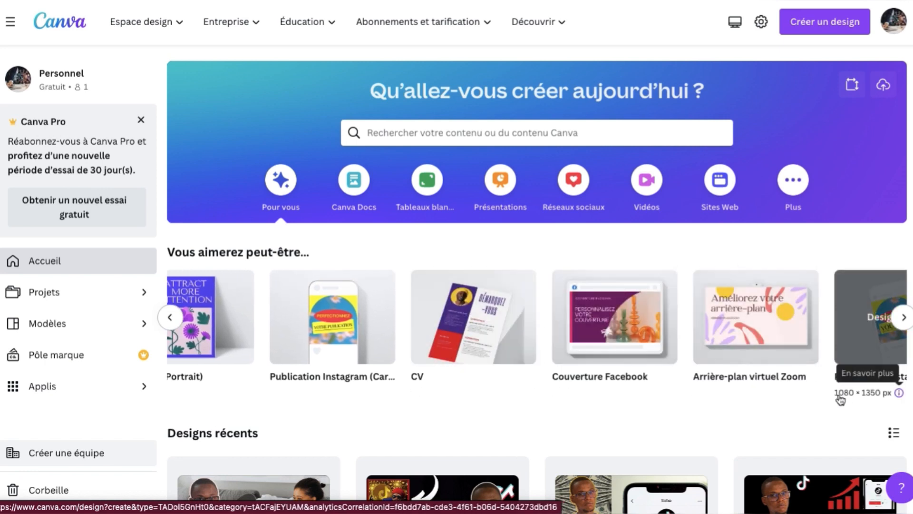
scroll(837, 399, "right", 1)
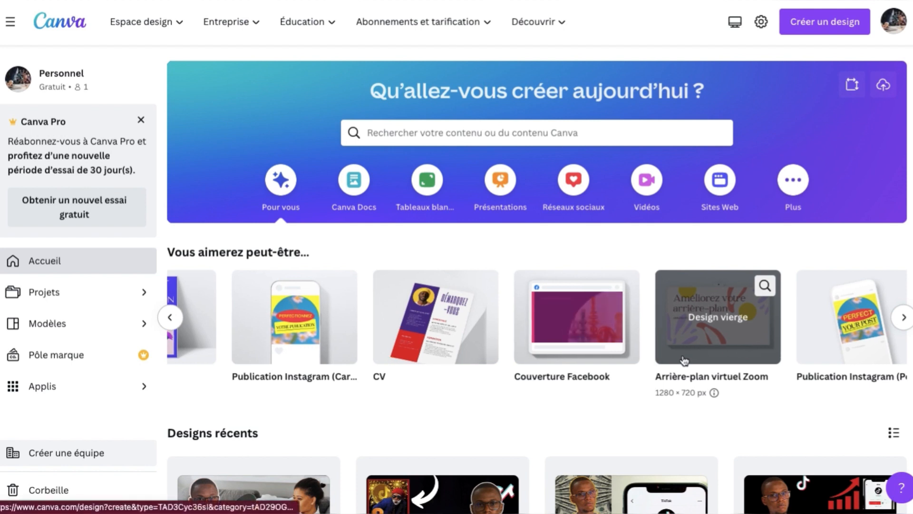
scroll(683, 360, "right", 4)
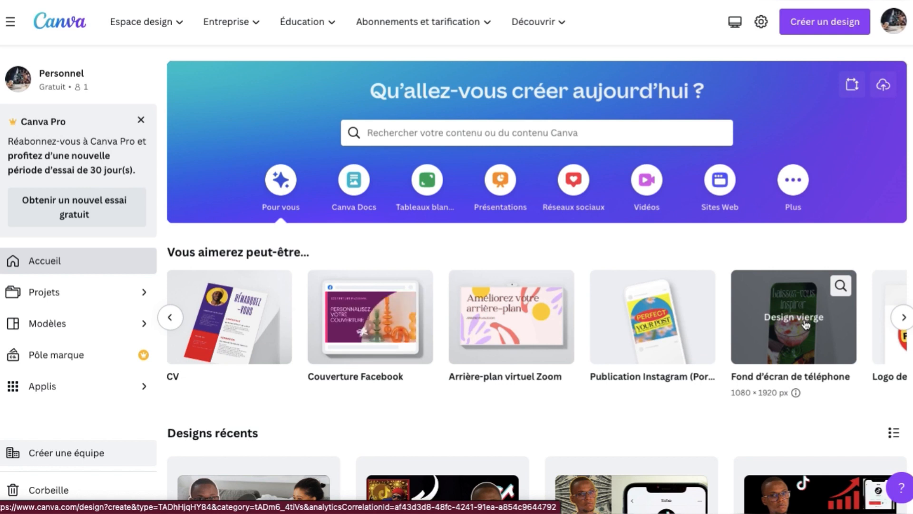
scroll(805, 324, "right", 10)
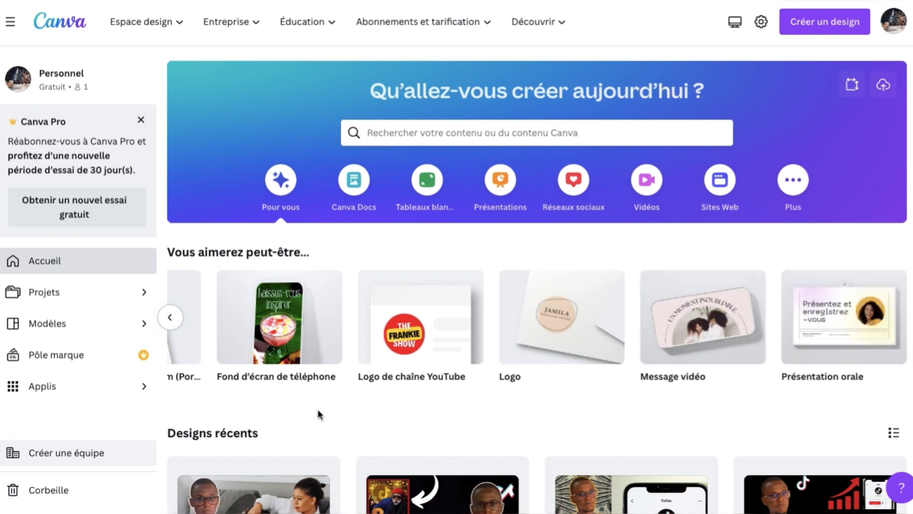
scroll(340, 352, "left", 4)
scroll(341, 348, "left", 8)
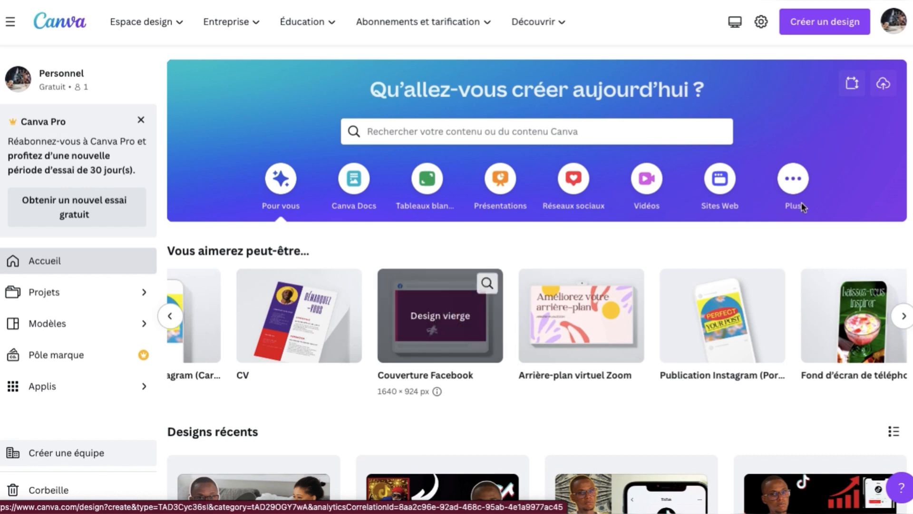
Open the list of formats for creating a design and review the suggested types from Doc to Présentation orale
left_click(831, 26)
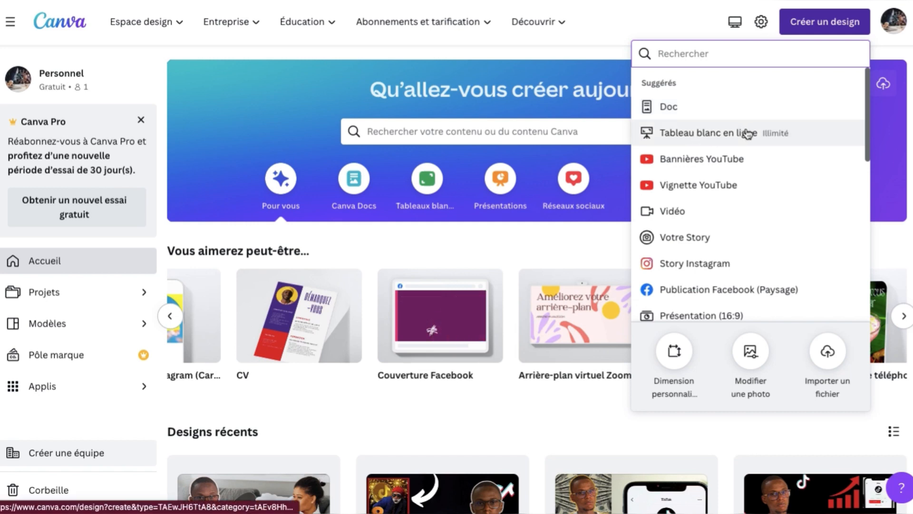
scroll(726, 177, "down", 5)
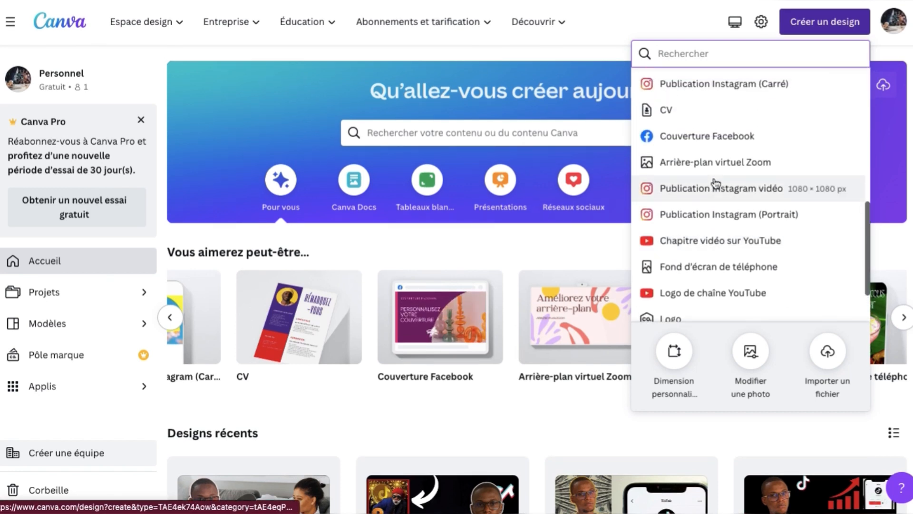
scroll(716, 183, "up", 4)
scroll(716, 183, "down", 4)
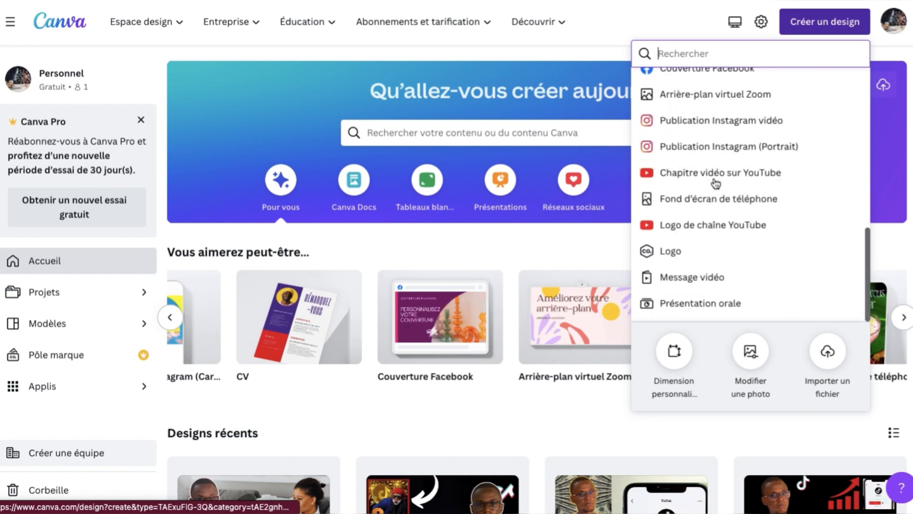
scroll(716, 183, "up", 4)
scroll(715, 183, "down", 4)
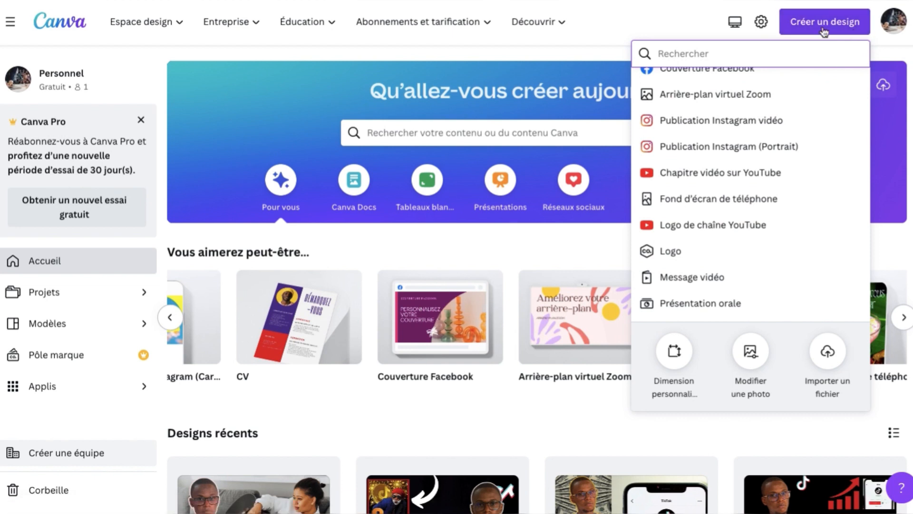
scroll(734, 224, "up", 2)
scroll(734, 224, "down", 2)
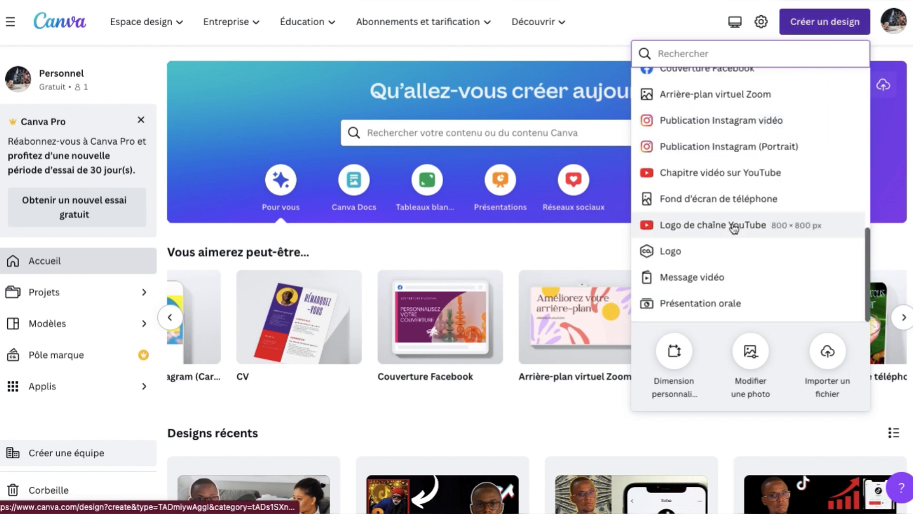
scroll(734, 228, "up", 4)
scroll(734, 229, "up", 5)
scroll(733, 229, "down", 5)
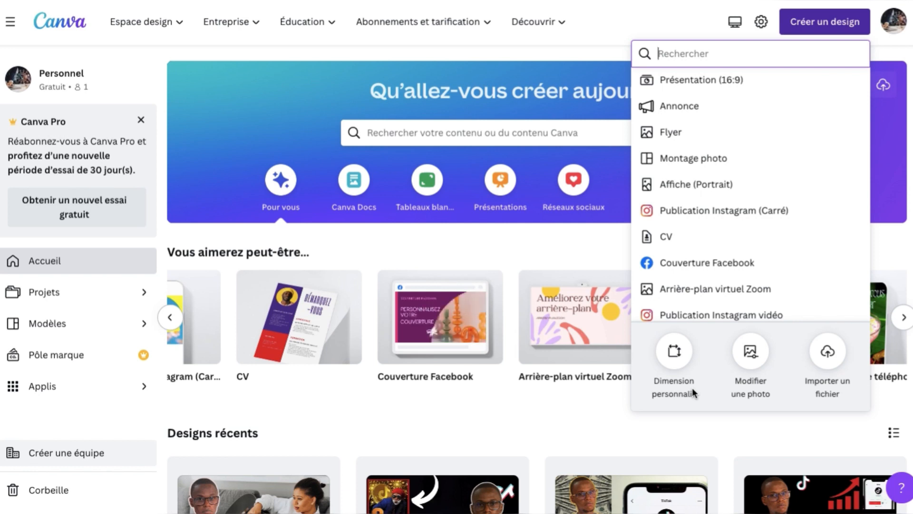
View the custom dimension options for a new design, including width, height, unit and recent sizes, and close them
left_click(674, 361)
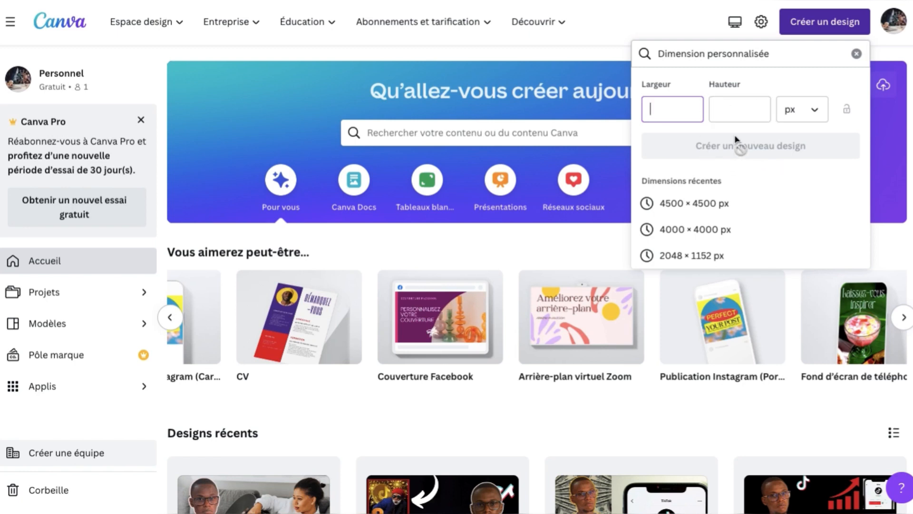
left_click(688, 32)
left_click(465, 139)
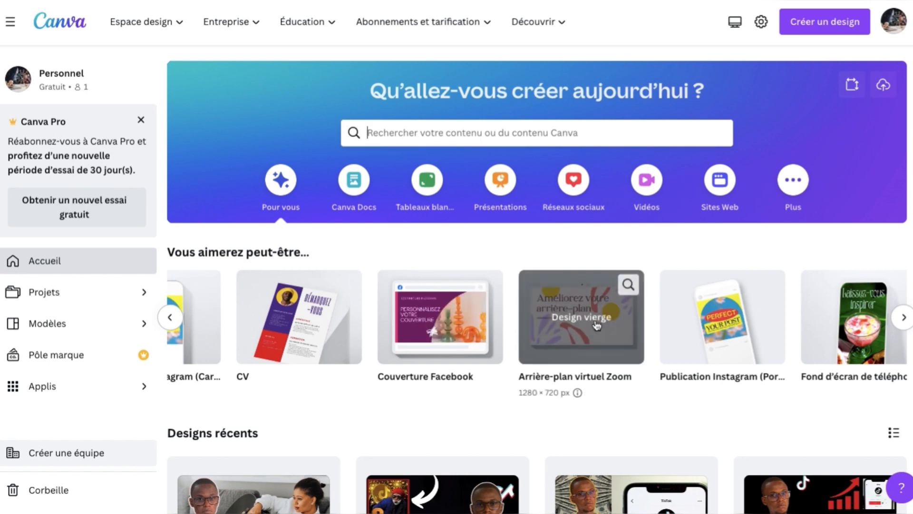
Review more of the suggested formats and the home page search suggestions, and close the suggestions without choosing one
scroll(597, 325, "right", 4)
scroll(597, 324, "left", 5)
scroll(596, 324, "left", 2)
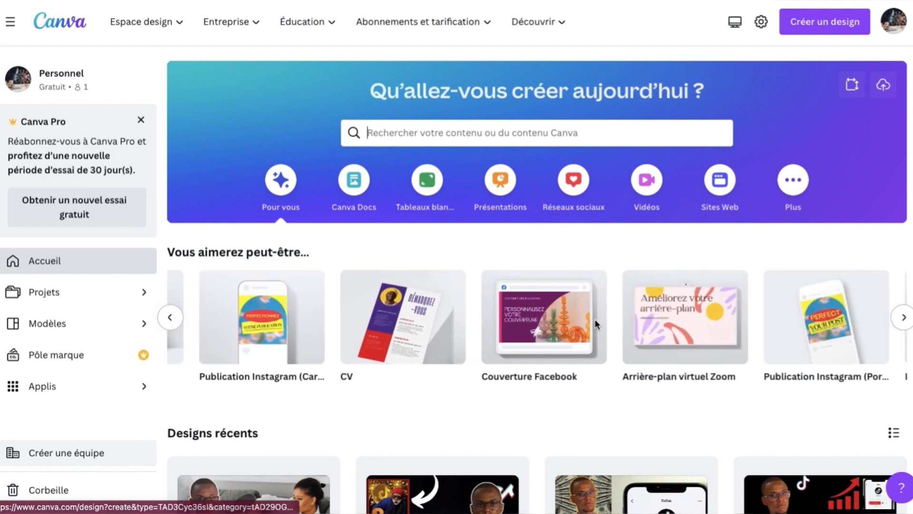
scroll(597, 325, "left", 2)
scroll(597, 325, "left", 1)
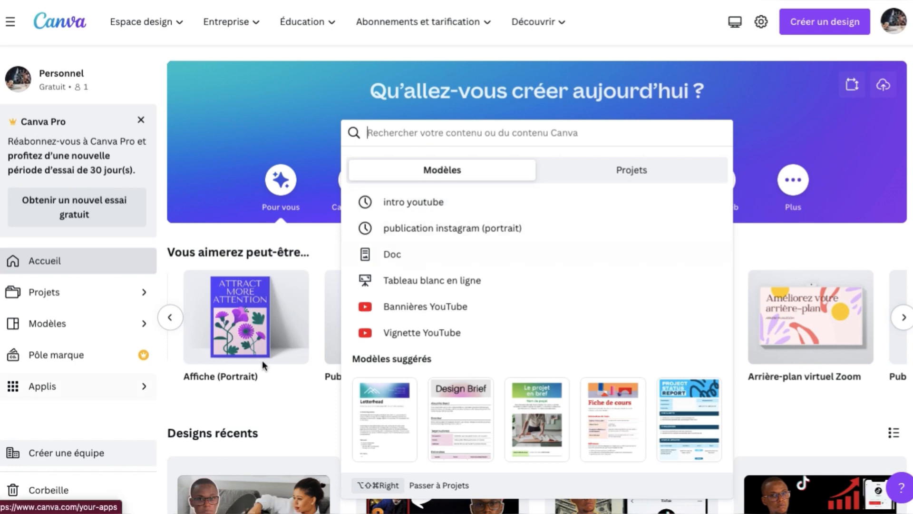
mouse_move(302, 338)
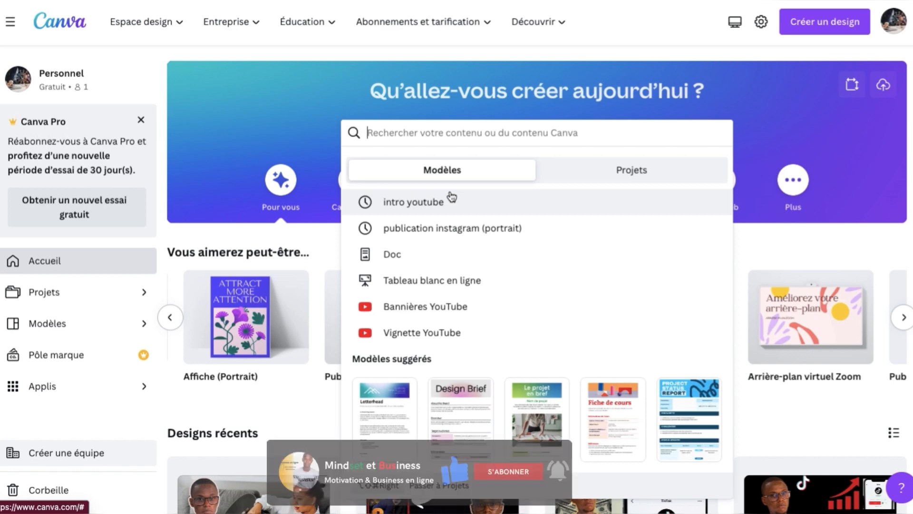
key("Escape")
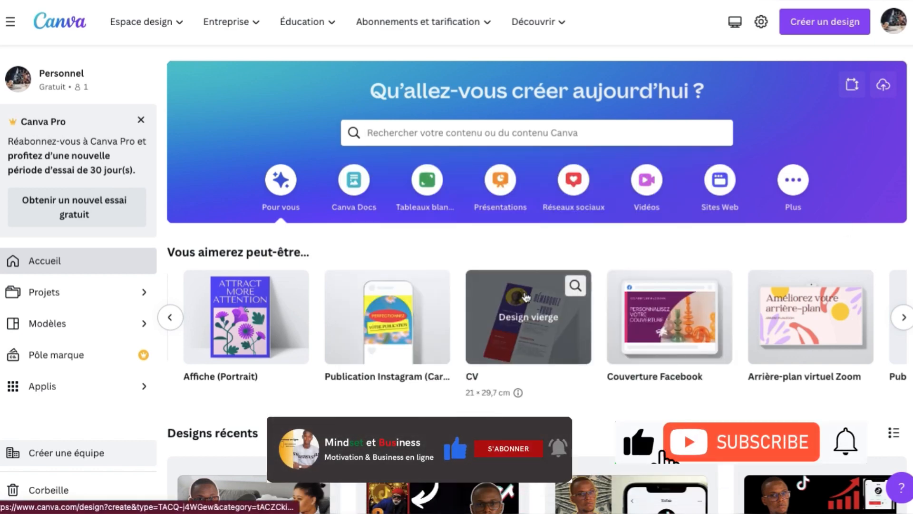
Create a blank vertical story design from the suggested formats on the home page
scroll(526, 298, "left", 5)
scroll(525, 298, "left", 8)
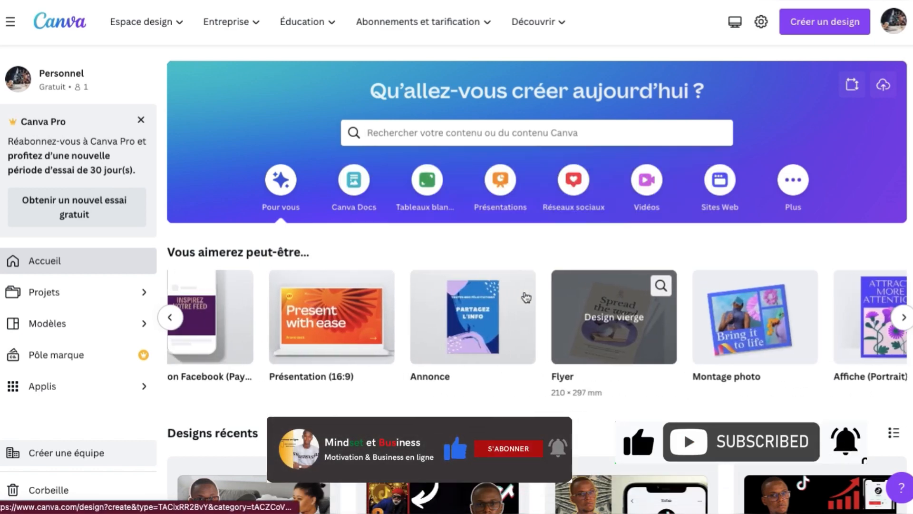
scroll(526, 298, "left", 5)
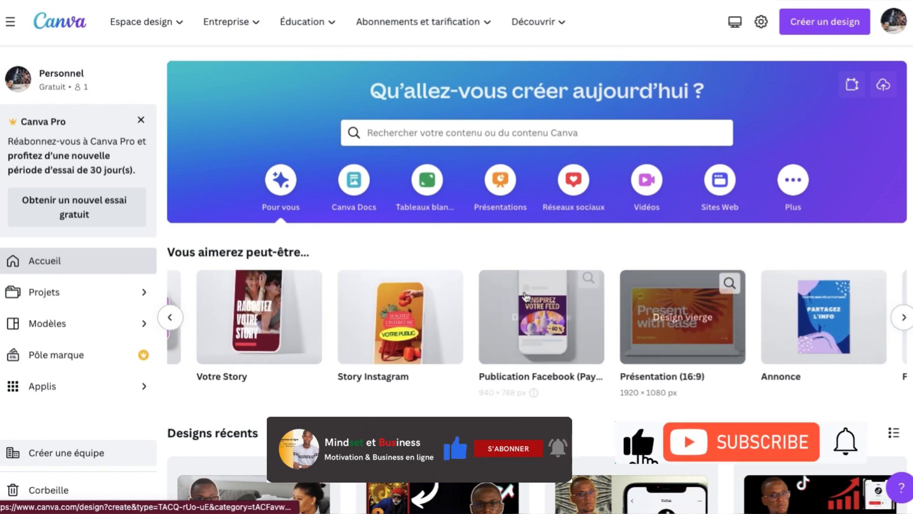
scroll(525, 298, "left", 2)
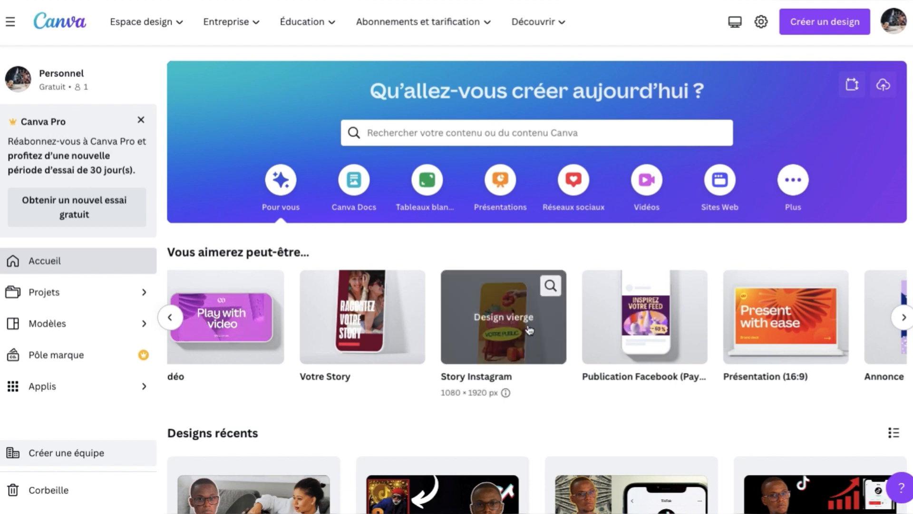
left_click(503, 315)
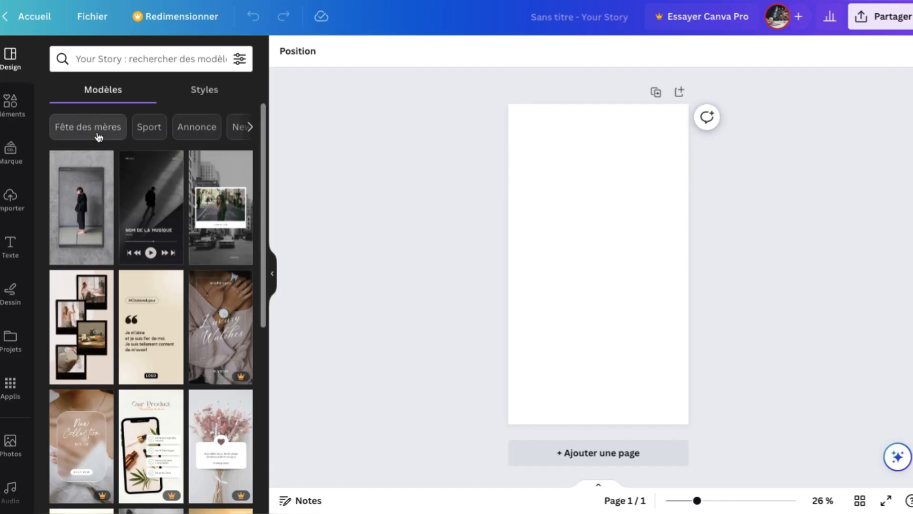
Examine the template categories and the story templates available for the blank design, noting which ones are marked Pro
scroll(190, 129, "right", 3)
scroll(190, 130, "right", 3)
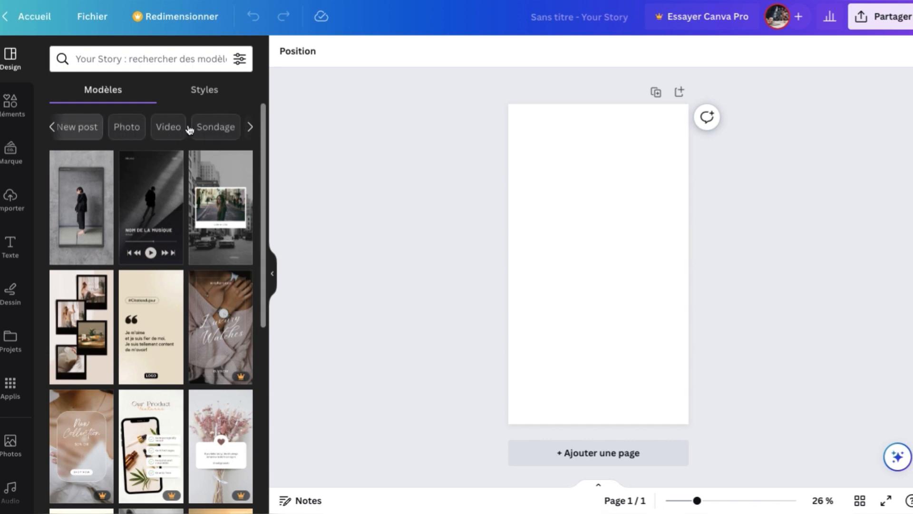
scroll(180, 130, "right", 3)
scroll(182, 129, "right", 3)
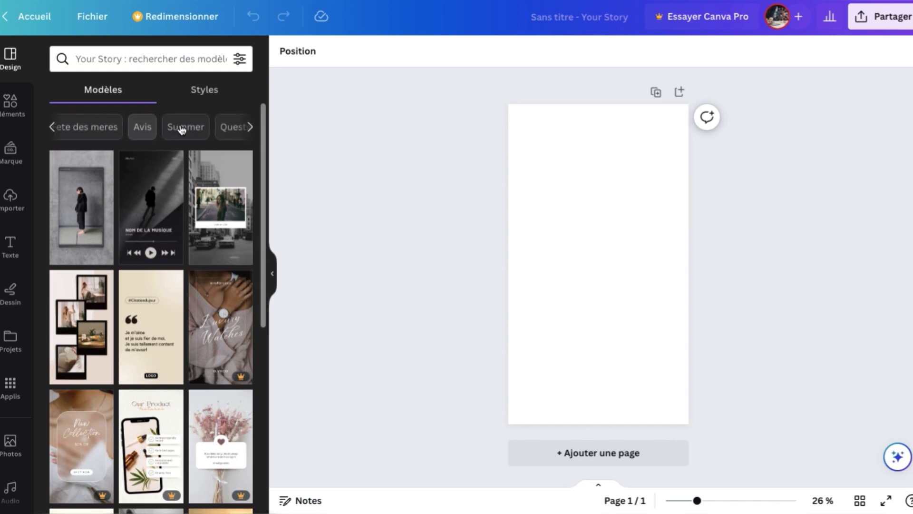
scroll(181, 130, "right", 1)
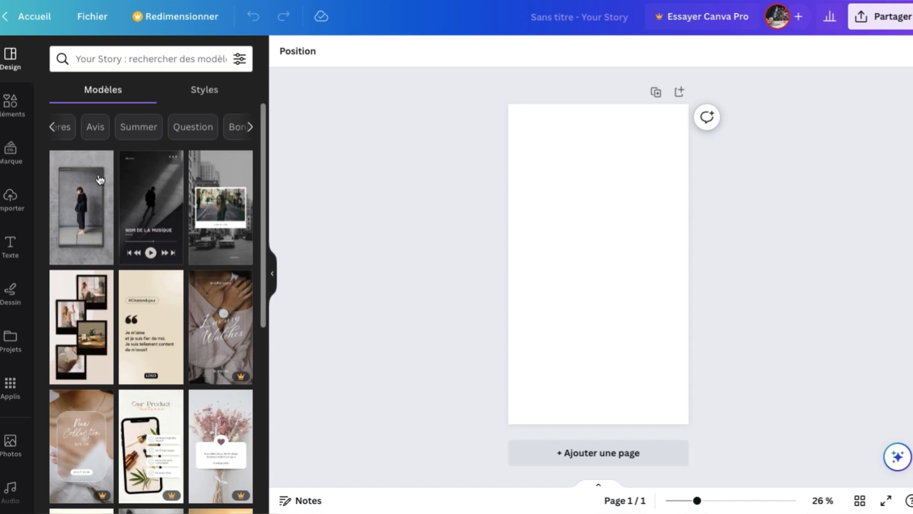
scroll(115, 293, "down", 5)
scroll(107, 333, "up", 5)
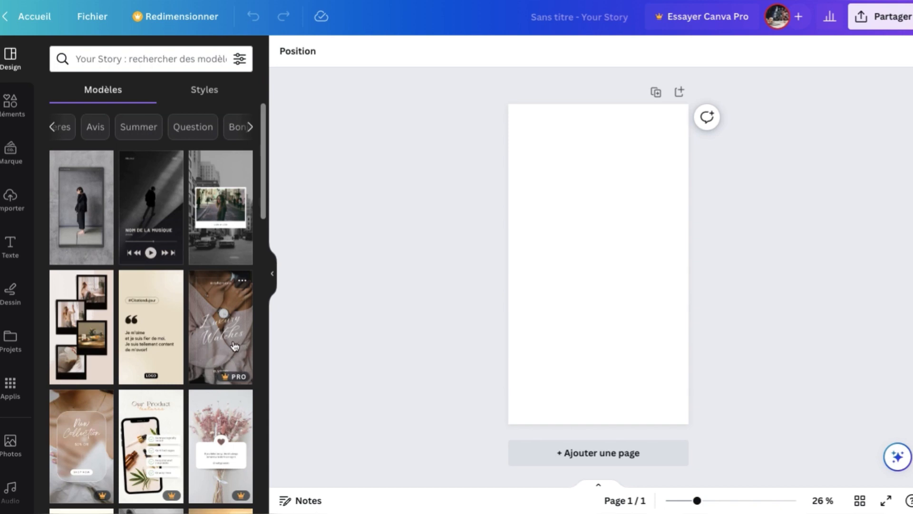
scroll(219, 362, "down", 4)
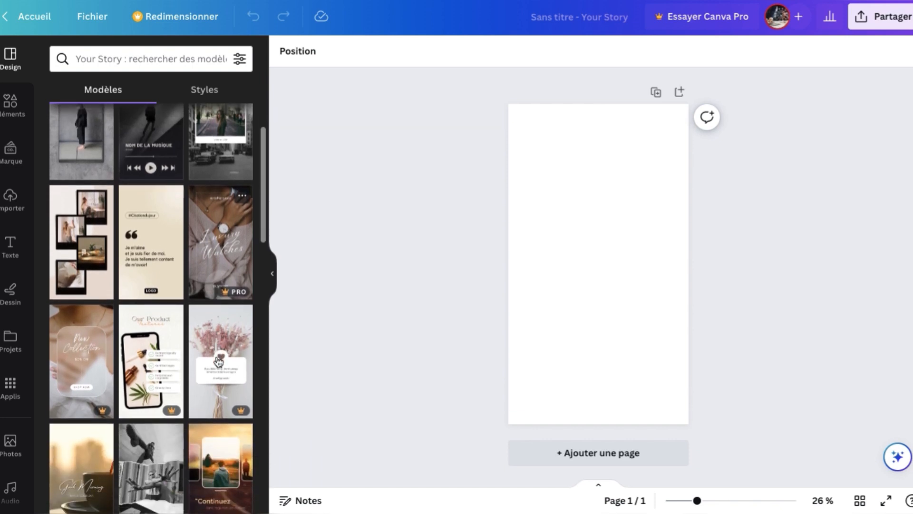
scroll(219, 361, "down", 4)
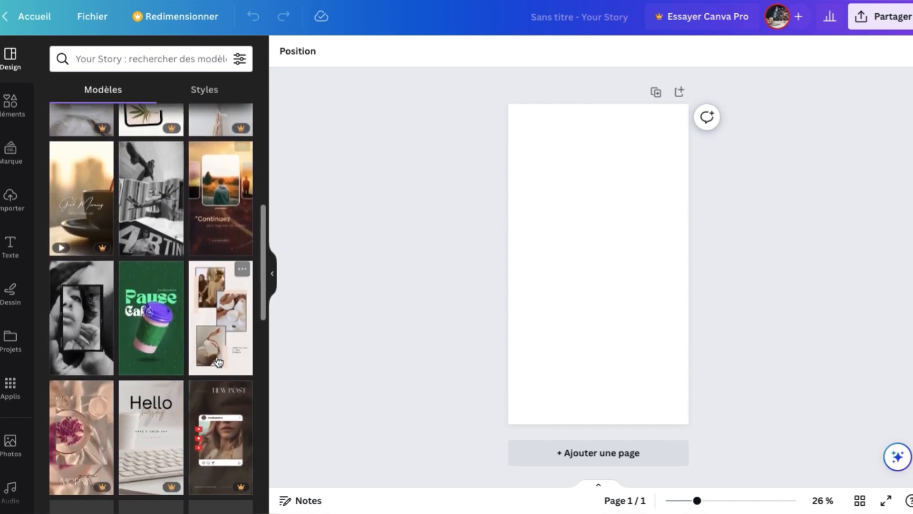
scroll(219, 361, "down", 1)
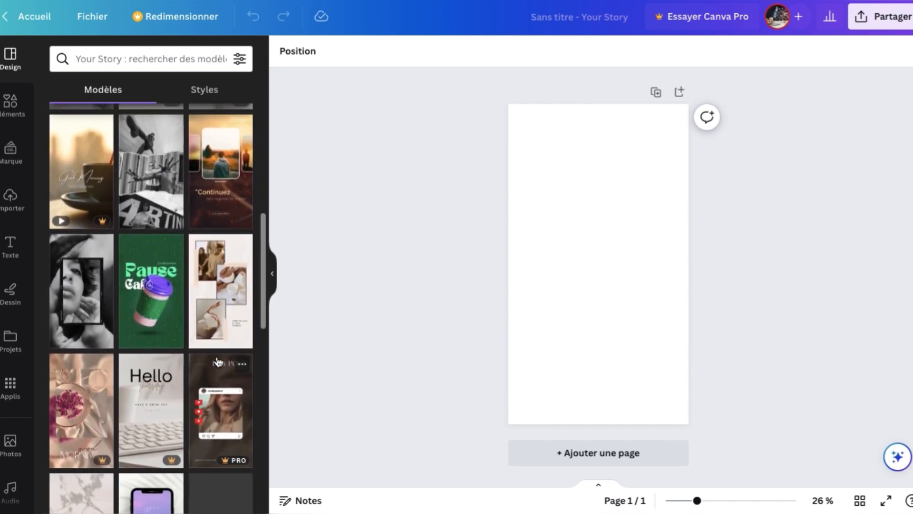
Browse further through the story templates and apply the "Continuez sans regarder en arrière" photo album template to the blank page
scroll(218, 362, "down", 5)
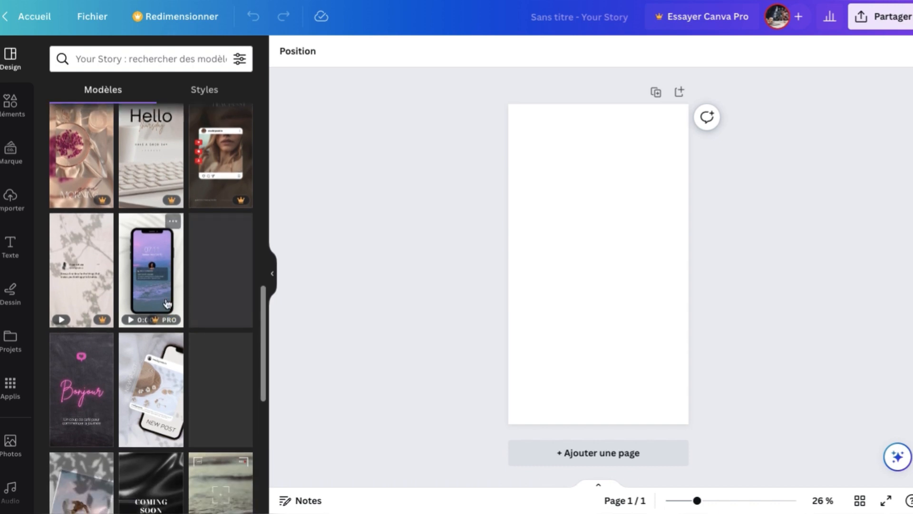
scroll(167, 303, "down", 1)
scroll(167, 303, "down", 5)
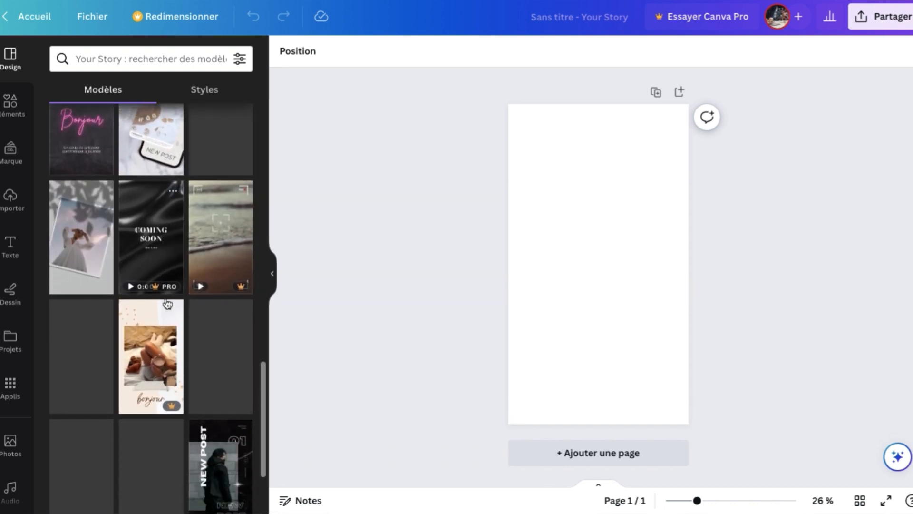
scroll(168, 303, "down", 4)
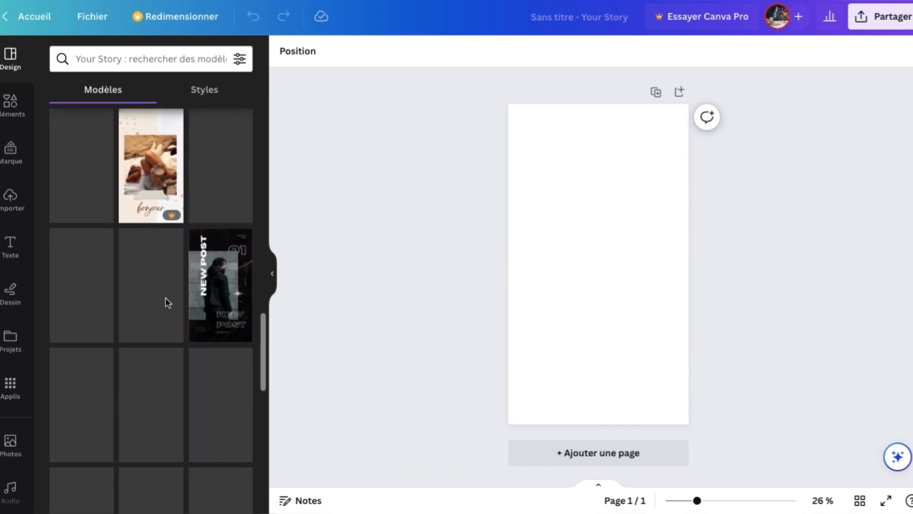
scroll(165, 298, "up", 2)
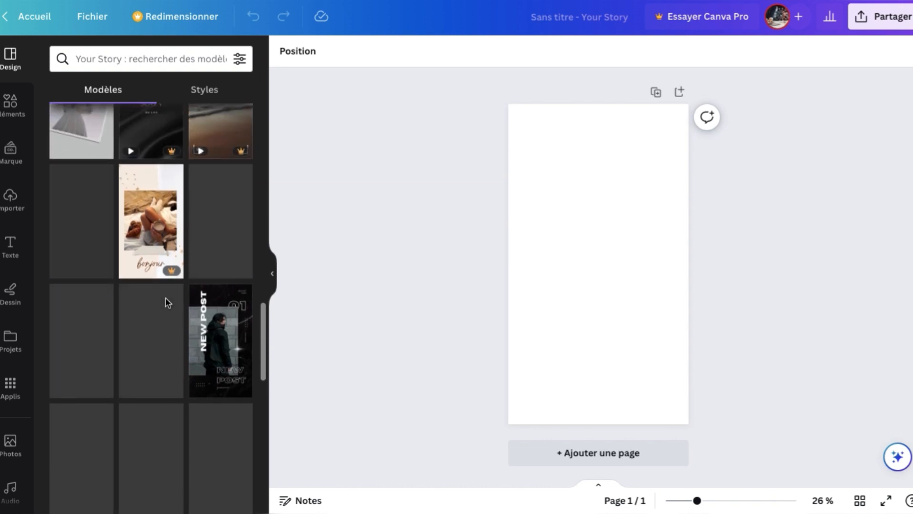
left_click(167, 303)
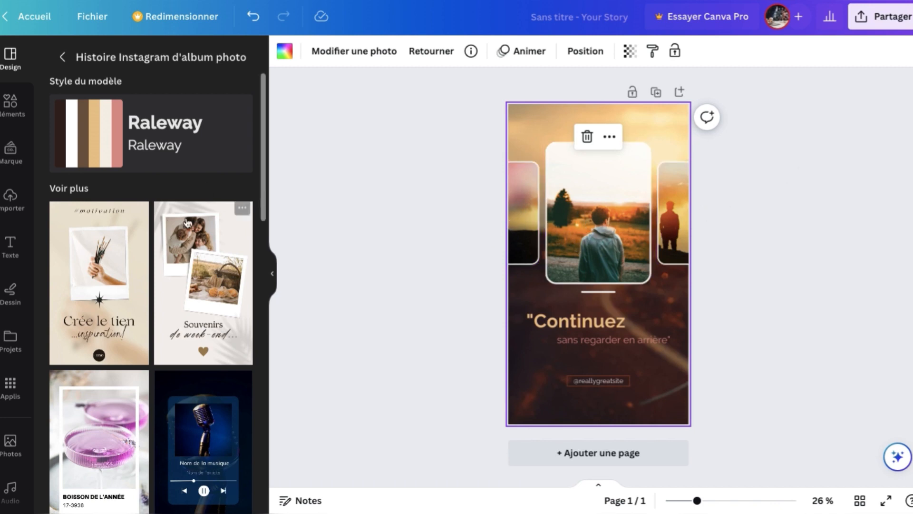
Examine the related designs suggested for the applied photo album story template
scroll(125, 292, "down", 2)
scroll(124, 293, "down", 4)
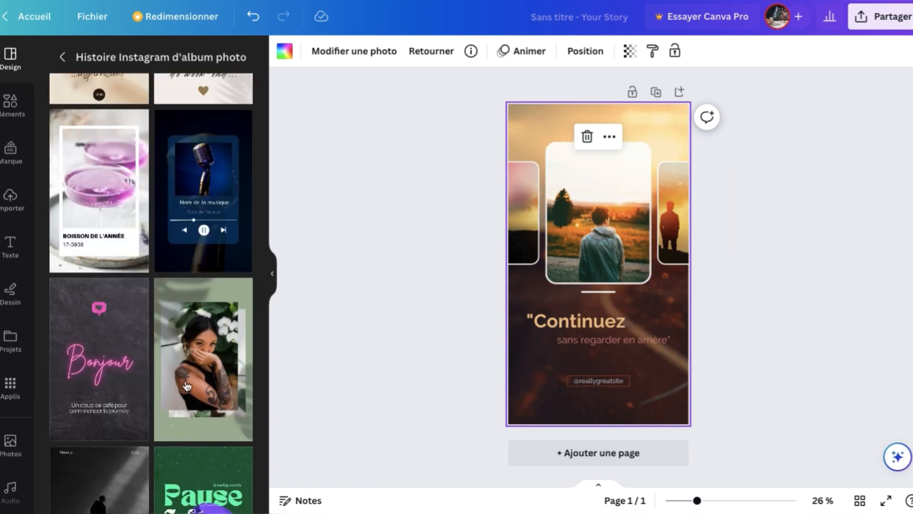
scroll(128, 312, "down", 6)
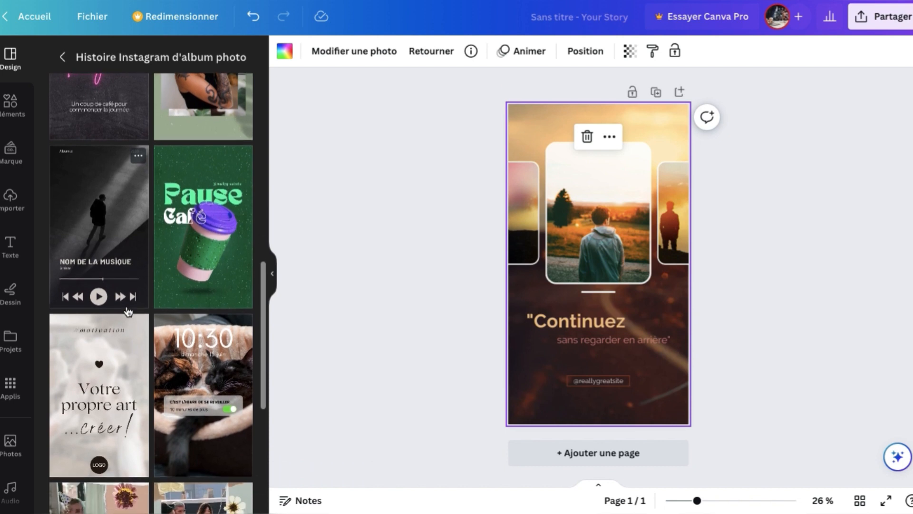
scroll(128, 312, "down", 3)
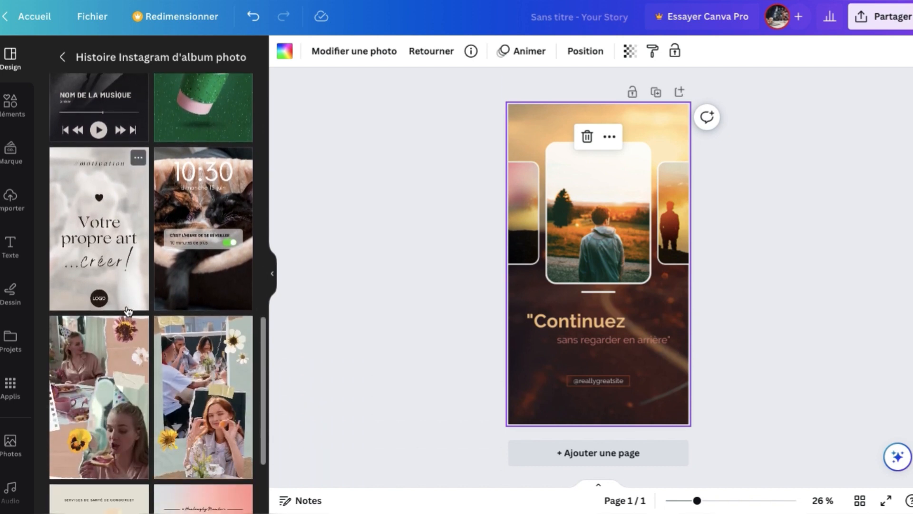
scroll(128, 311, "down", 1)
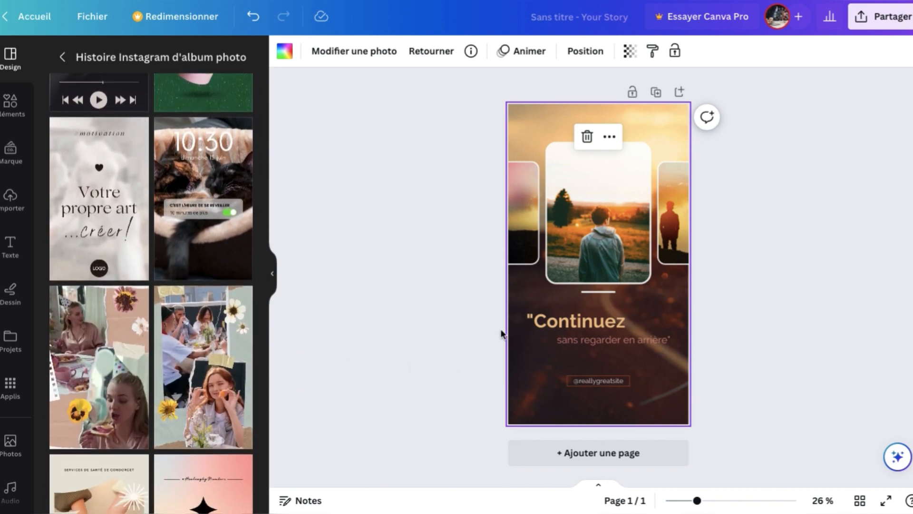
scroll(151, 337, "down", 2)
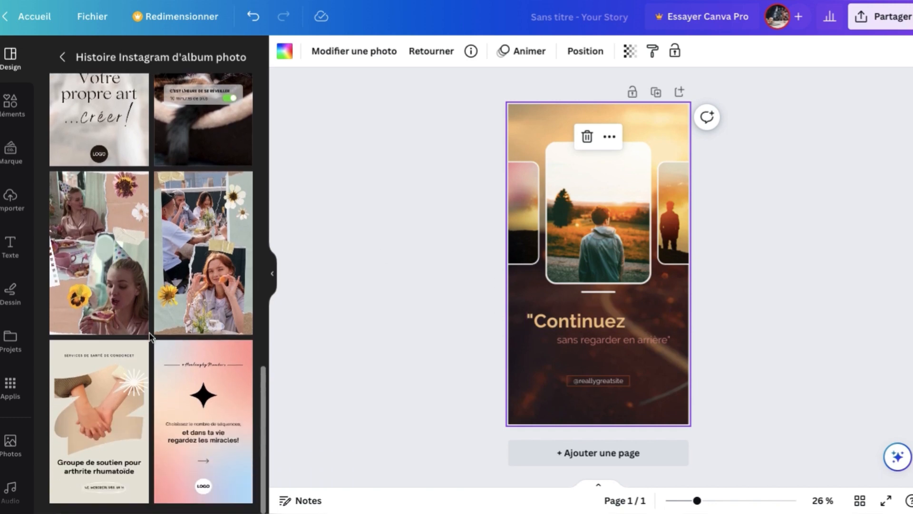
scroll(151, 336, "up", 6)
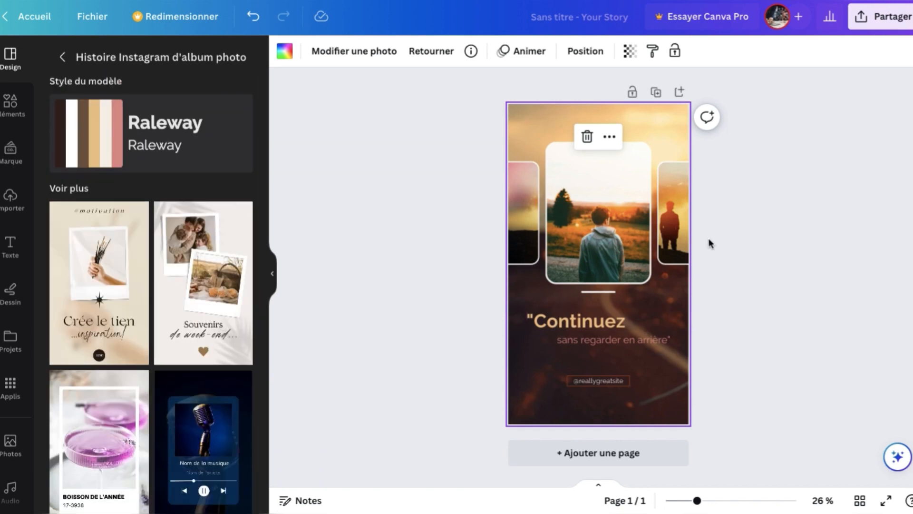
Delete the image inside the story's central photo frame while keeping the frame itself
left_click(583, 239)
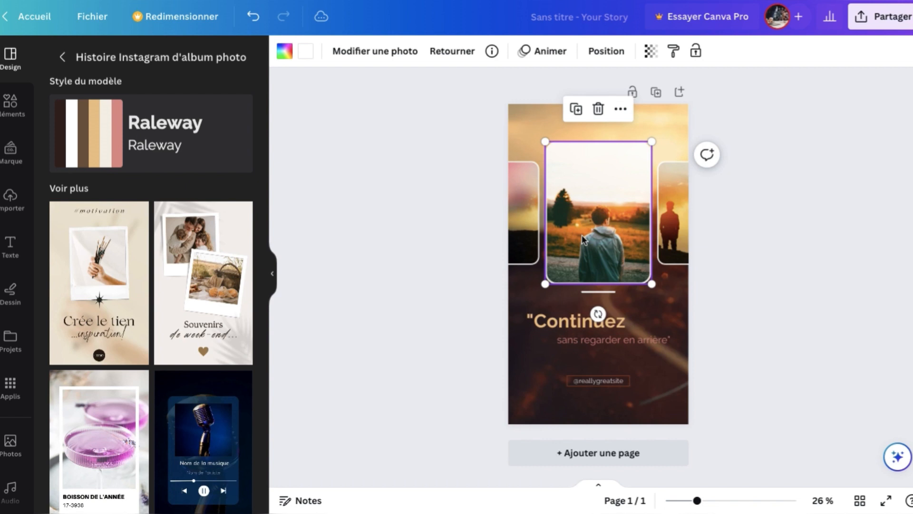
left_click(598, 110)
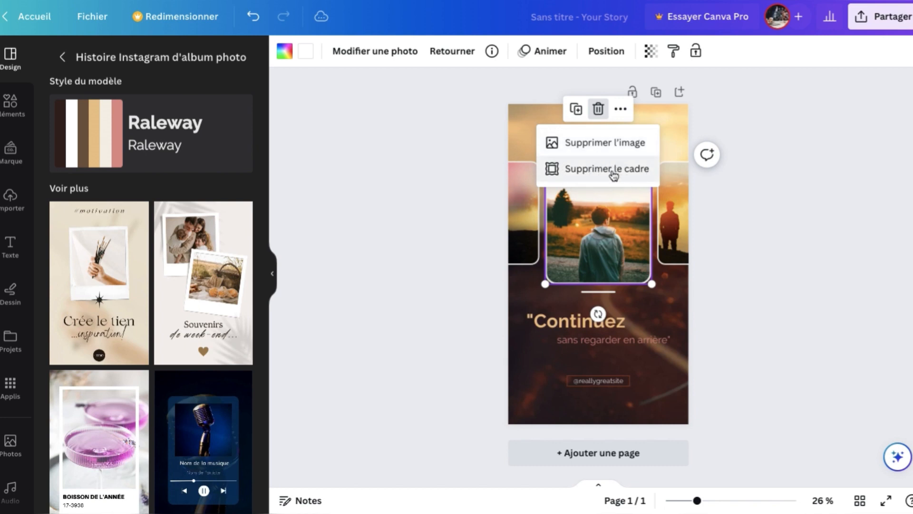
left_click(602, 147)
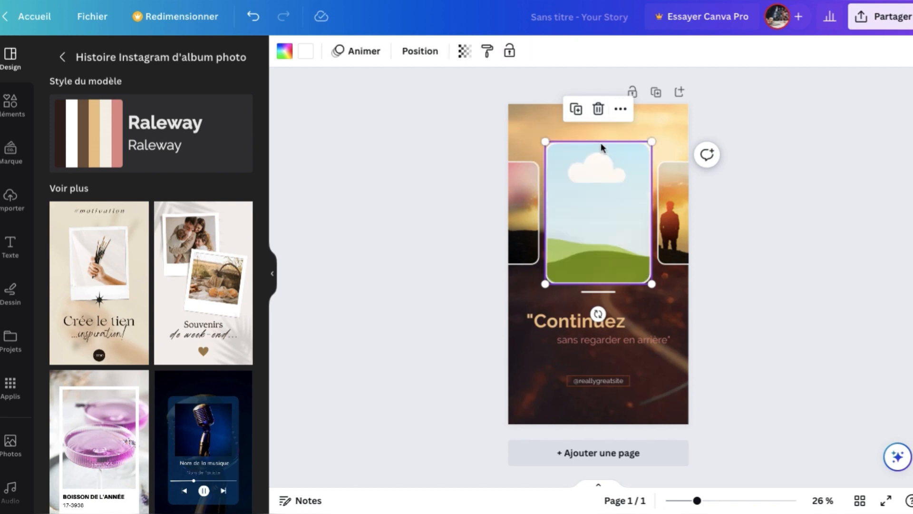
Review the uploaded images and the file chooser for importing files, and cancel without importing anything
left_click(15, 204)
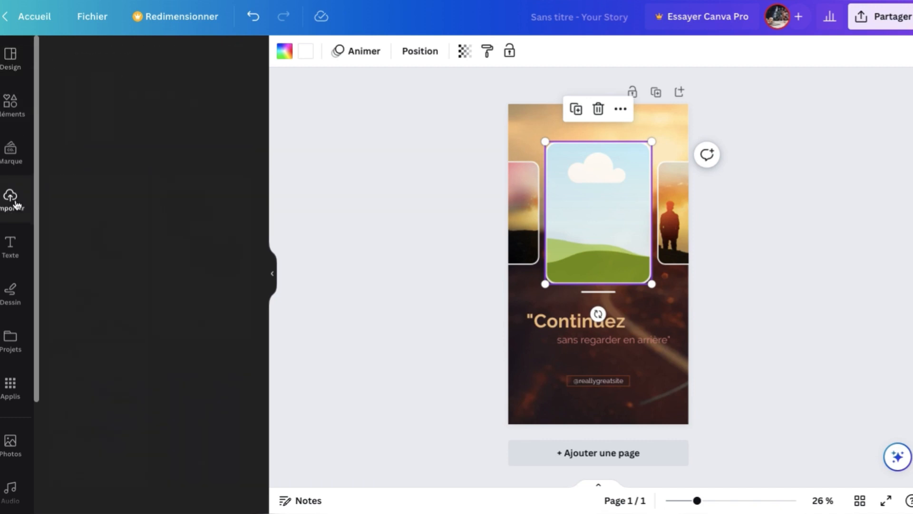
scroll(178, 334, "down", 3)
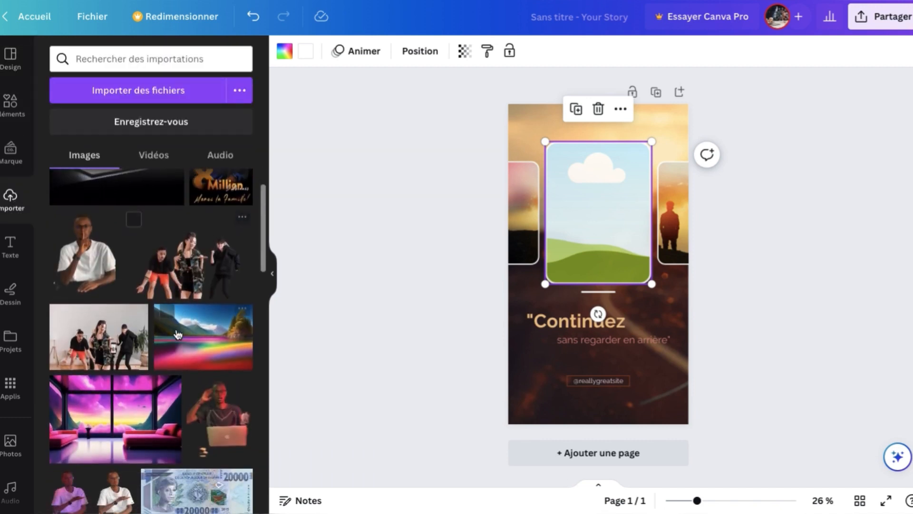
scroll(116, 299, "up", 3)
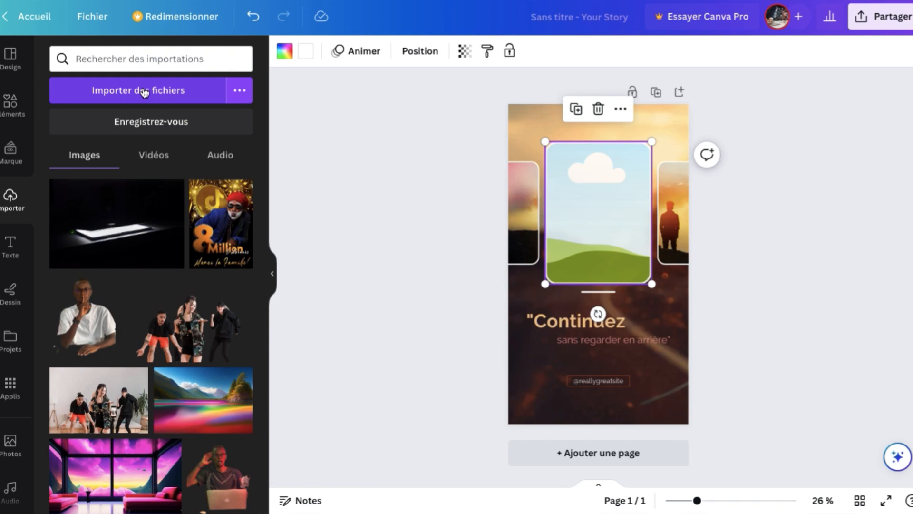
left_click(179, 97)
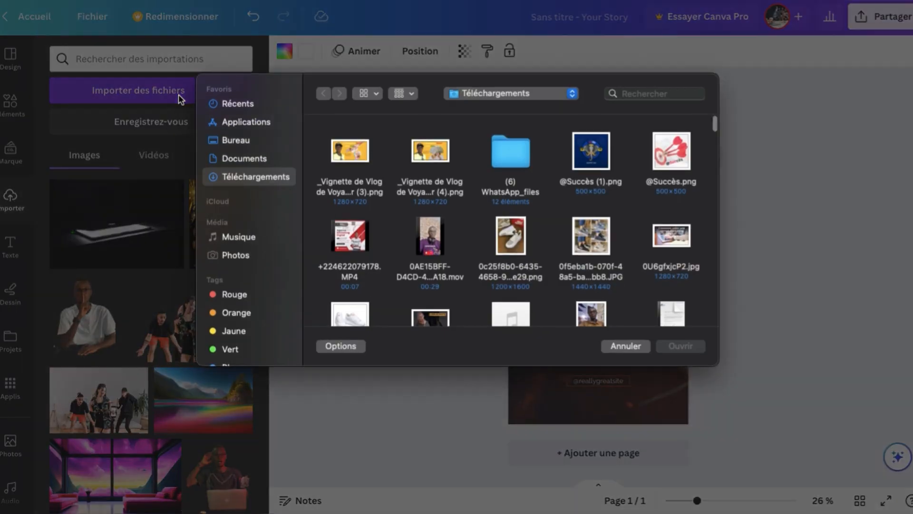
left_click(626, 346)
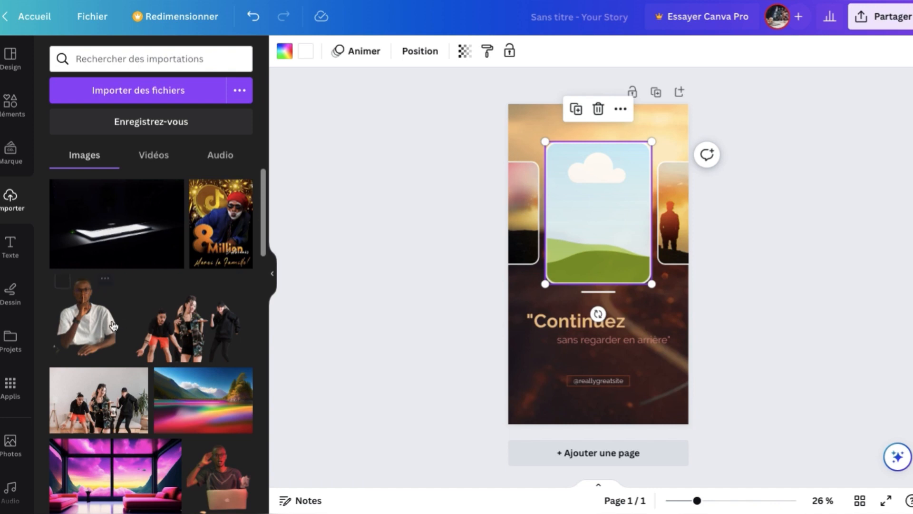
Fill the central frame with the uploaded cut-out of the man in a white T-shirt, and the left frame with the three-person group photo
left_click_drag(116, 319, 560, 252)
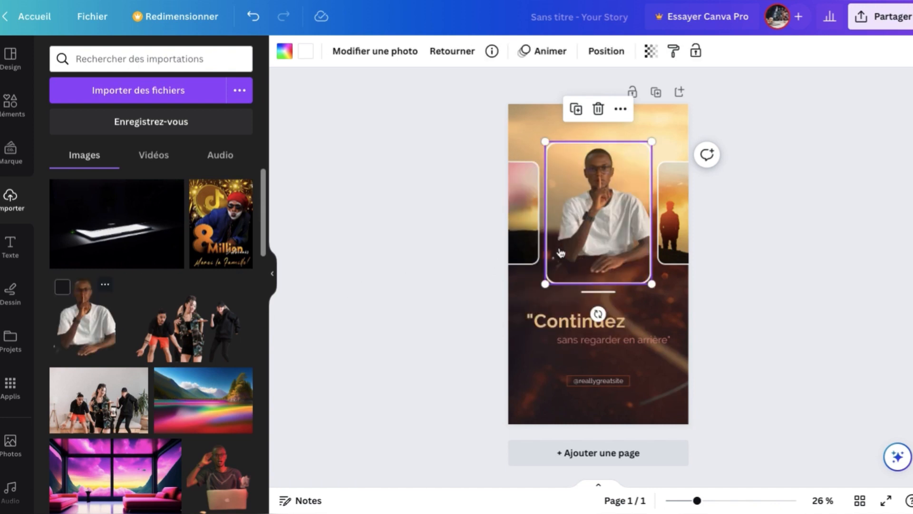
left_click(531, 221)
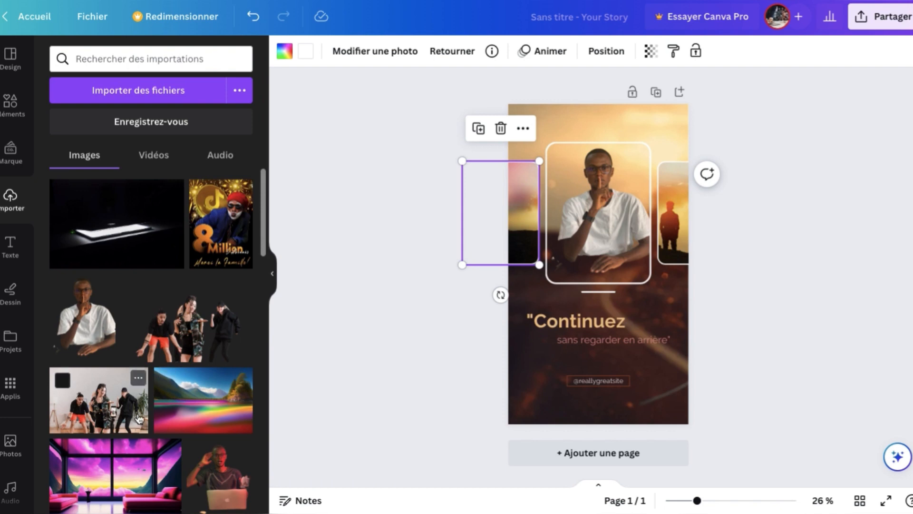
left_click_drag(116, 408, 208, 368)
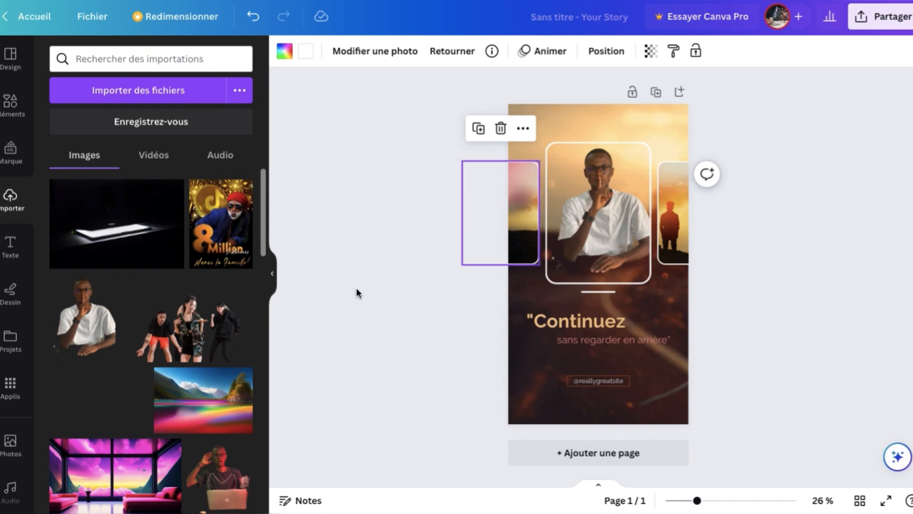
left_click_drag(424, 261, 514, 213)
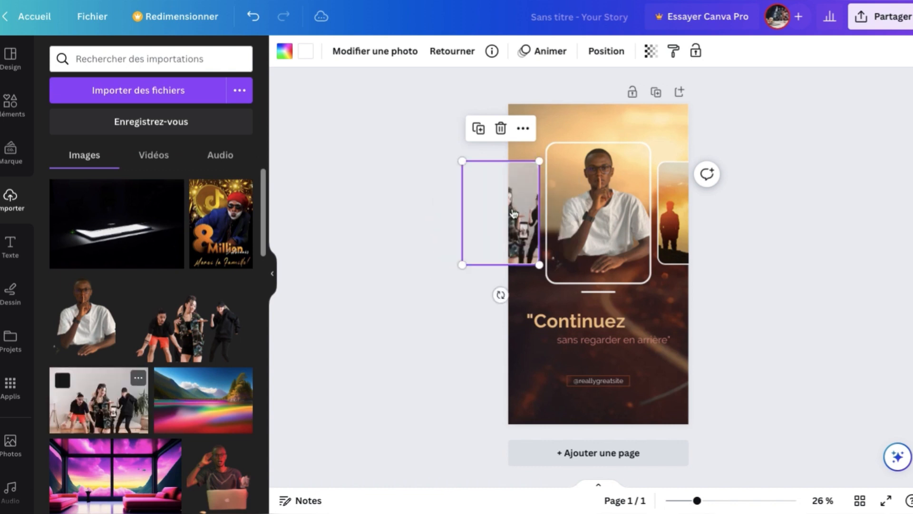
Replace the right frame's silhouette photo with the smaller uploaded cut-out of the man in a white T-shirt
left_click(672, 224)
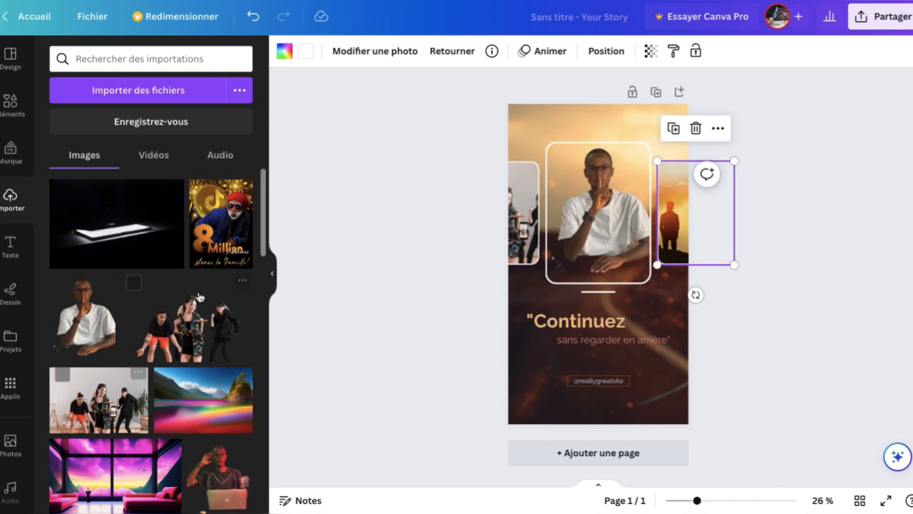
scroll(188, 397, "down", 2)
scroll(188, 396, "down", 1)
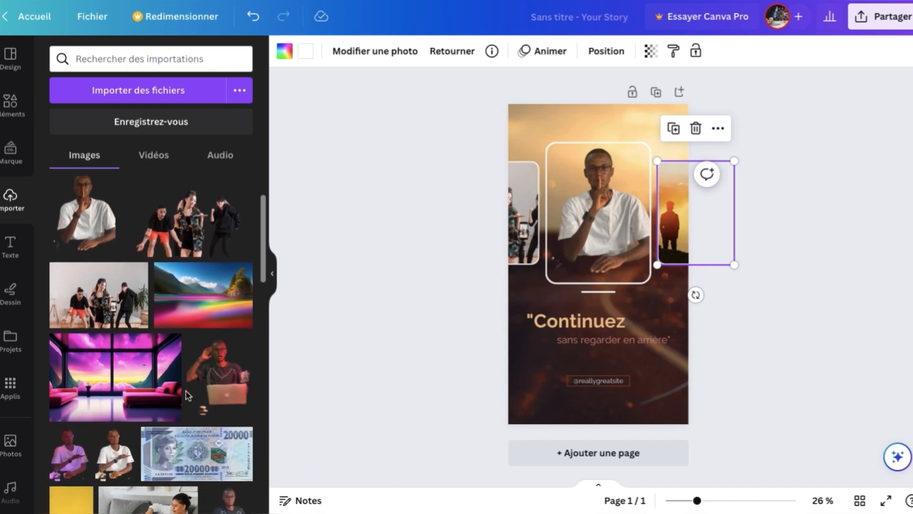
left_click_drag(119, 463, 666, 189)
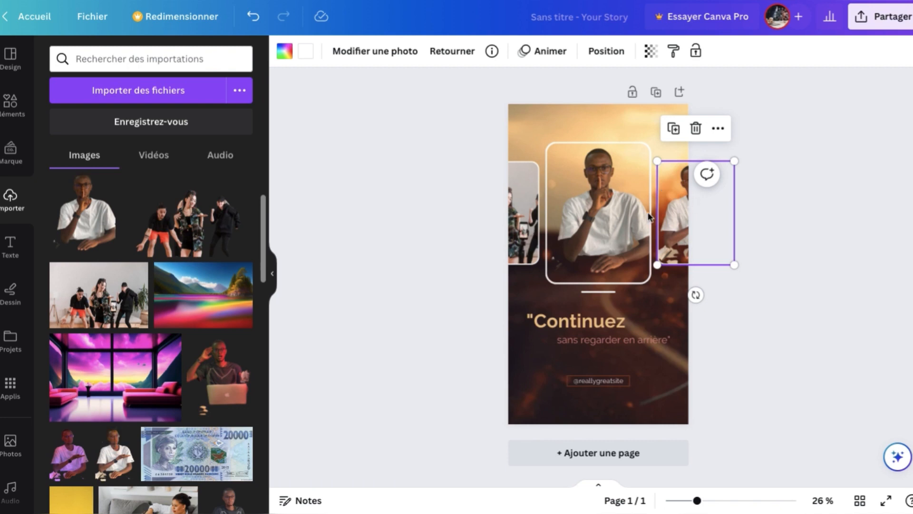
mouse_move(677, 203)
left_mouse_down()
mouse_move(642, 205)
mouse_move(676, 201)
left_mouse_up()
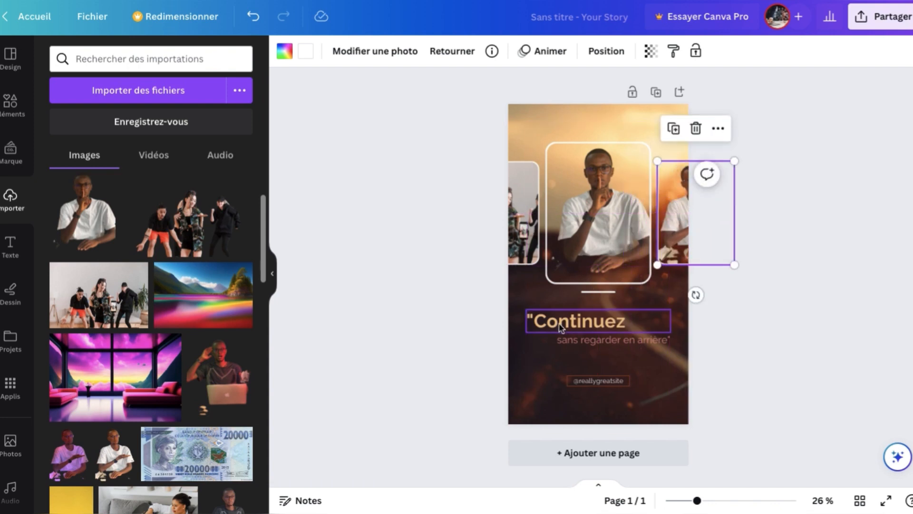
Replace the "Continuez" heading with "Envie de générer des revenus en ligne" and select all of its text
left_click(607, 328)
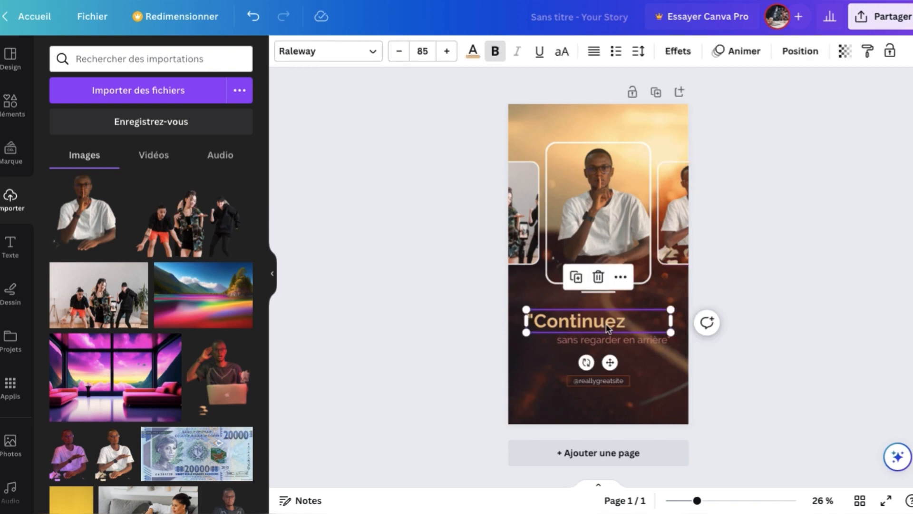
double_click(608, 327)
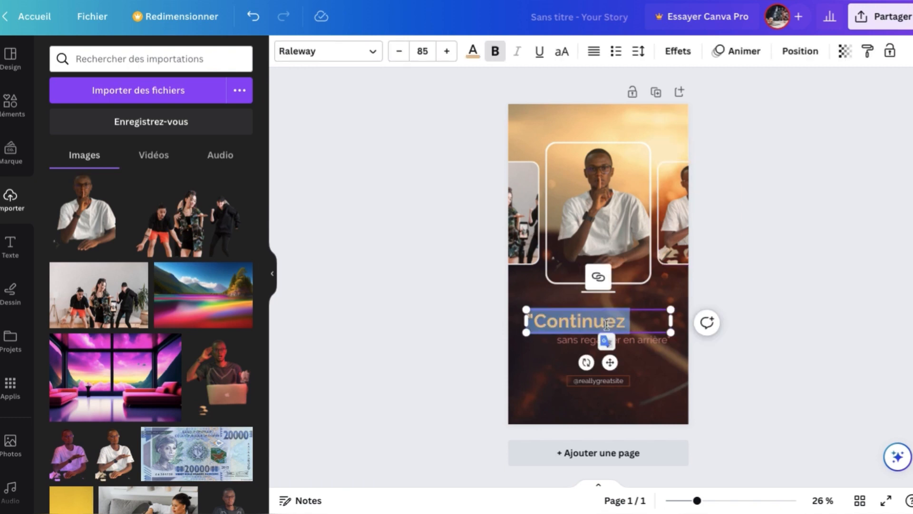
left_click(642, 328)
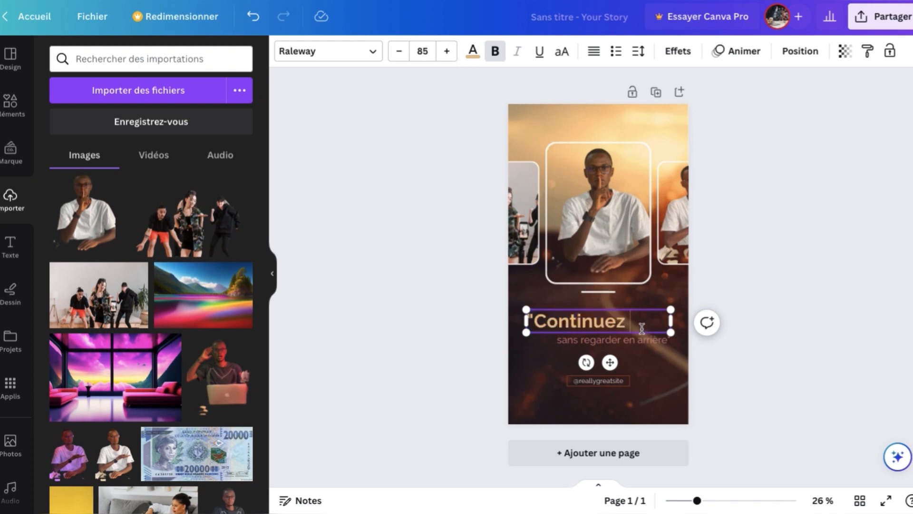
double_click(641, 328)
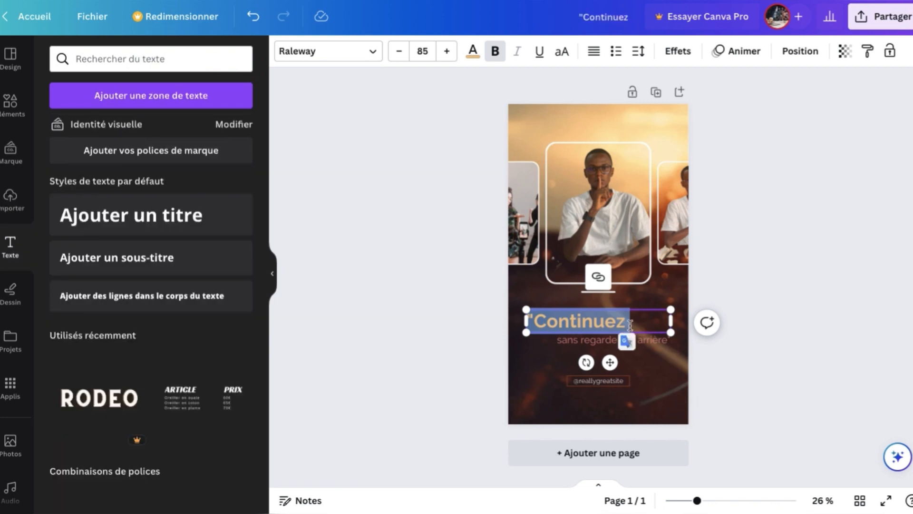
type("Envie")
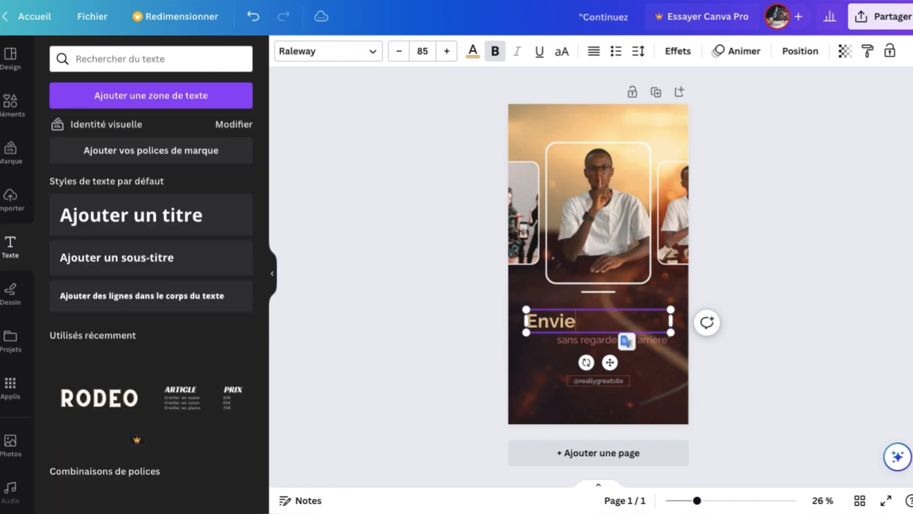
type(" de")
type(" ge")
type("énér")
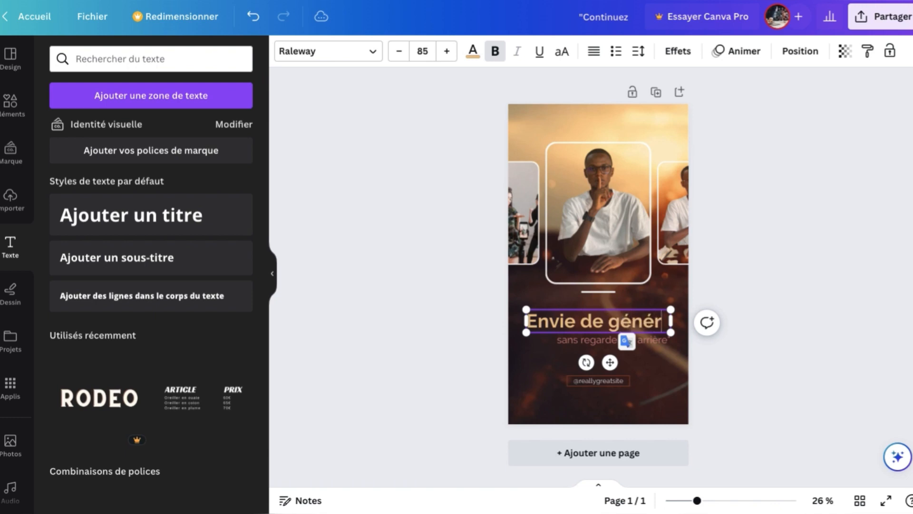
type("er des reve")
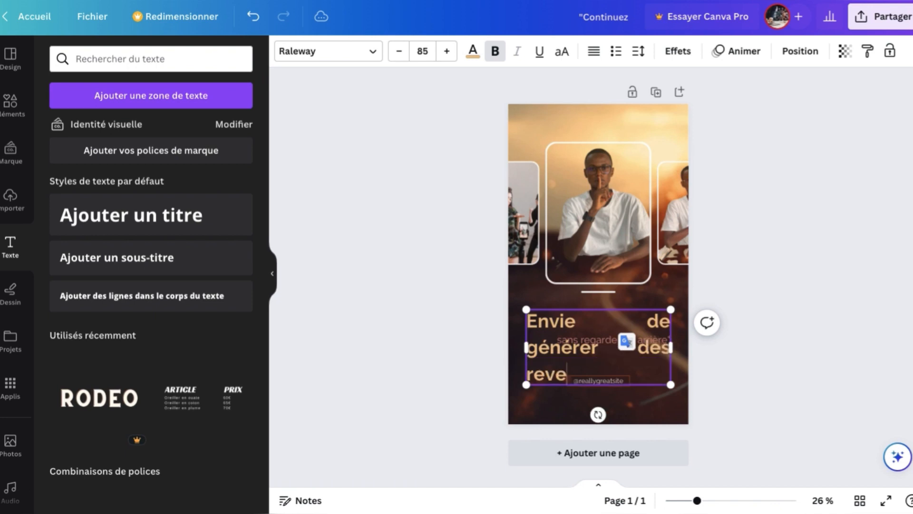
type("nus en ligne")
key("ctrl+a")
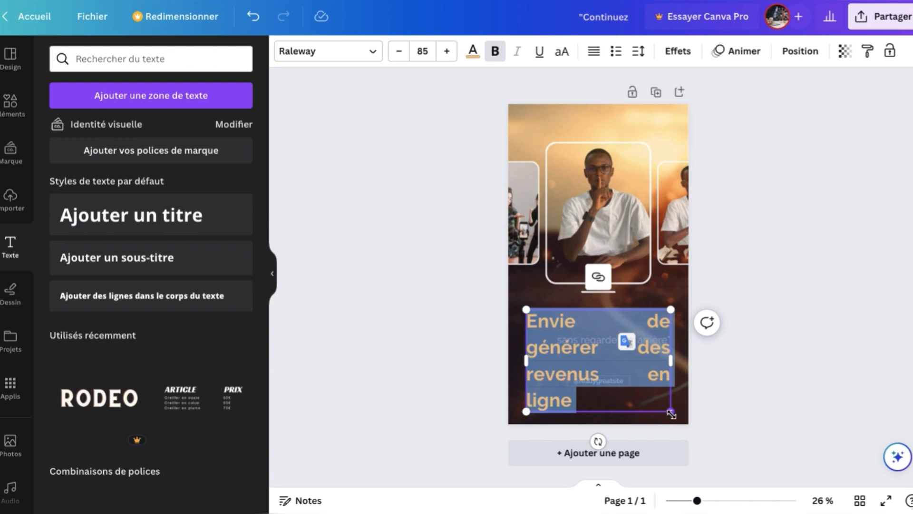
Shrink the "Envie de générer des revenus en ligne" heading to fit on two lines and set its font size to 45,8
left_click_drag(671, 411, 683, 328)
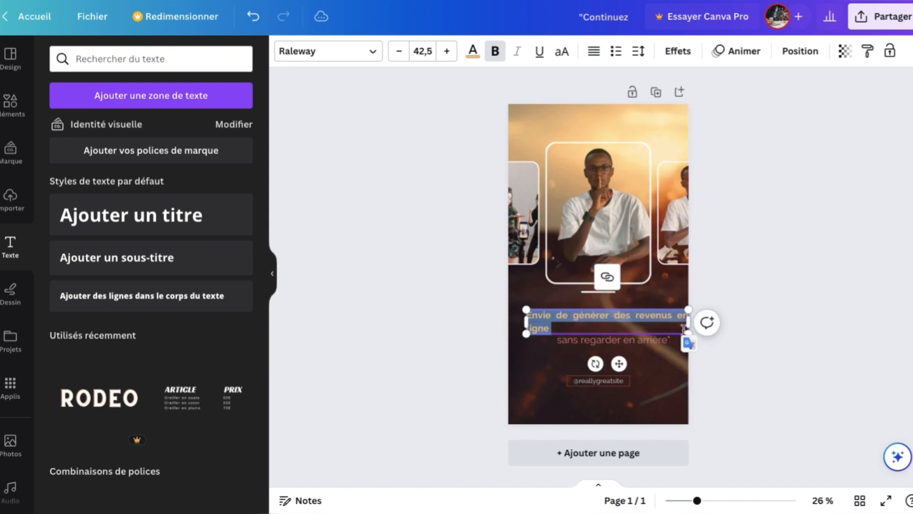
left_click(594, 322)
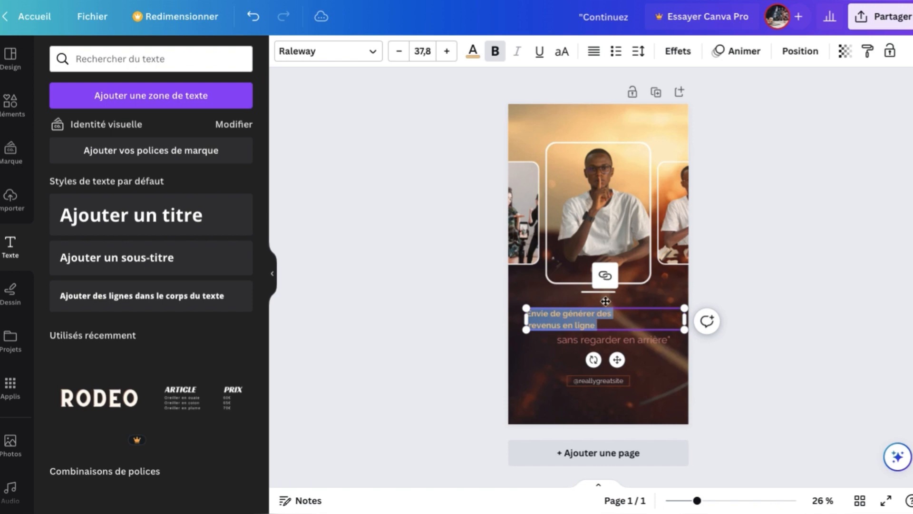
left_click(447, 52)
left_click(447, 51)
left_click(447, 51)
left_click(447, 52)
left_click(447, 52)
left_click(447, 52)
left_click(447, 52)
left_click(447, 51)
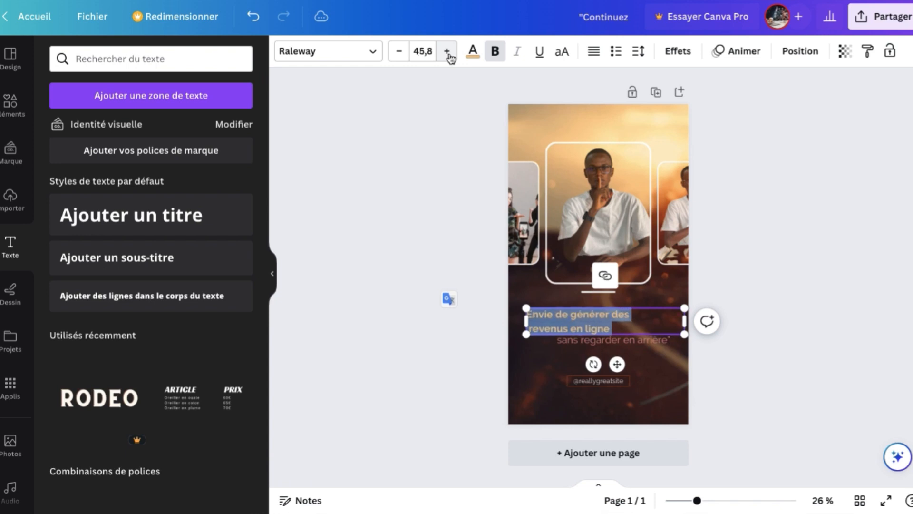
Replace the "sans regarder en arrière" line with "100€ de commission par semaine"
left_click(653, 346)
triple_click(639, 340)
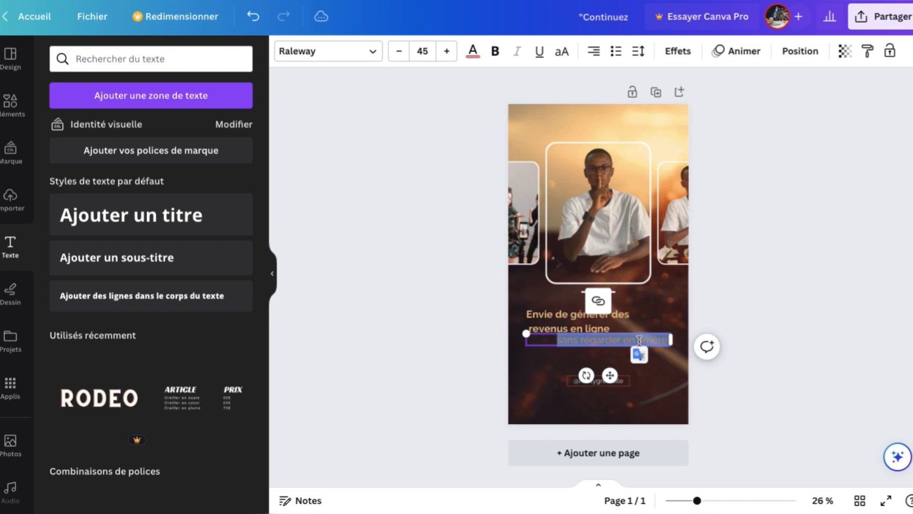
type("100€ de commission par mois")
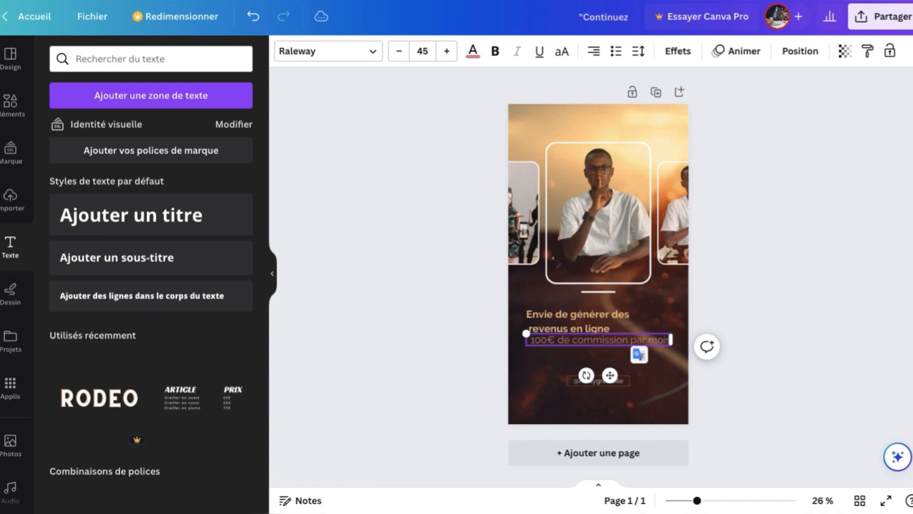
key("BackSpace")
key("BackSpace")
key("BackSpace")
key("BackSpace")
key("BackSpace")
key("BackSpace")
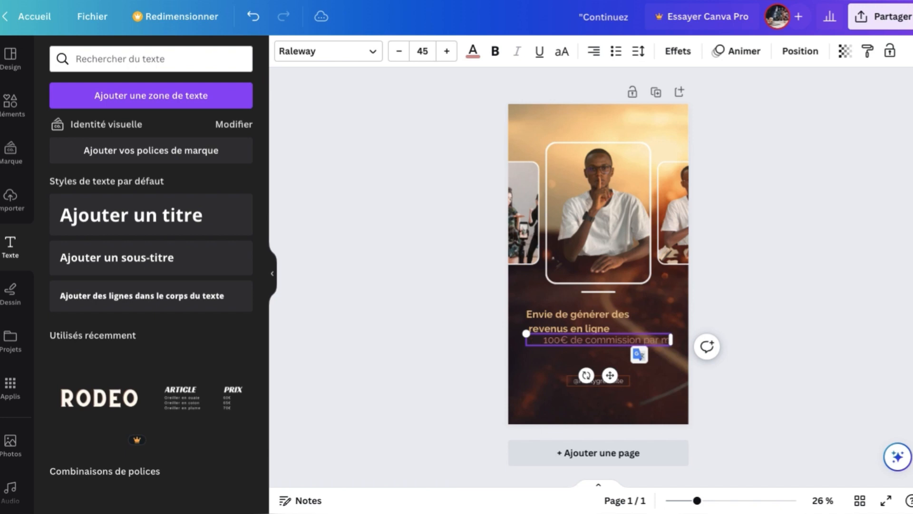
type("r semaine")
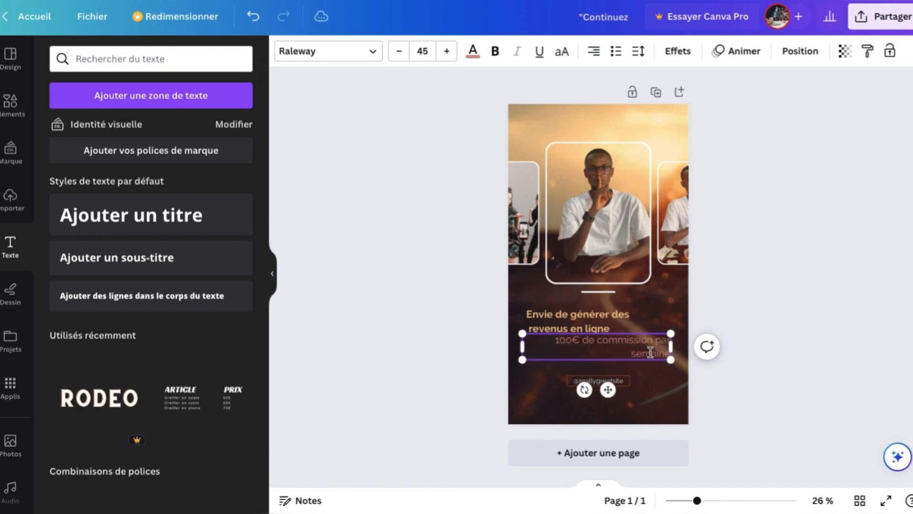
Try orange and dark blue on the "Envie de générer des revenus en ligne" heading, and settle on the white from the logo colours
left_click(585, 320)
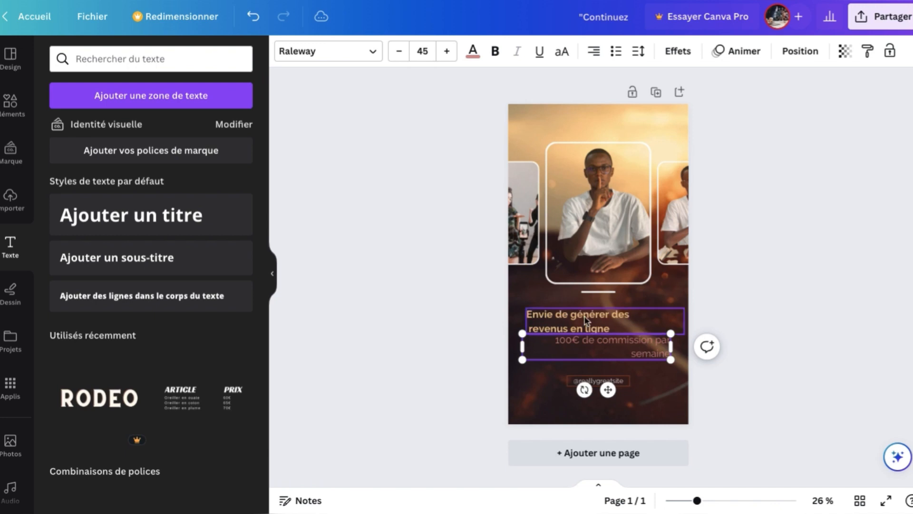
left_click(614, 328)
triple_click(617, 325)
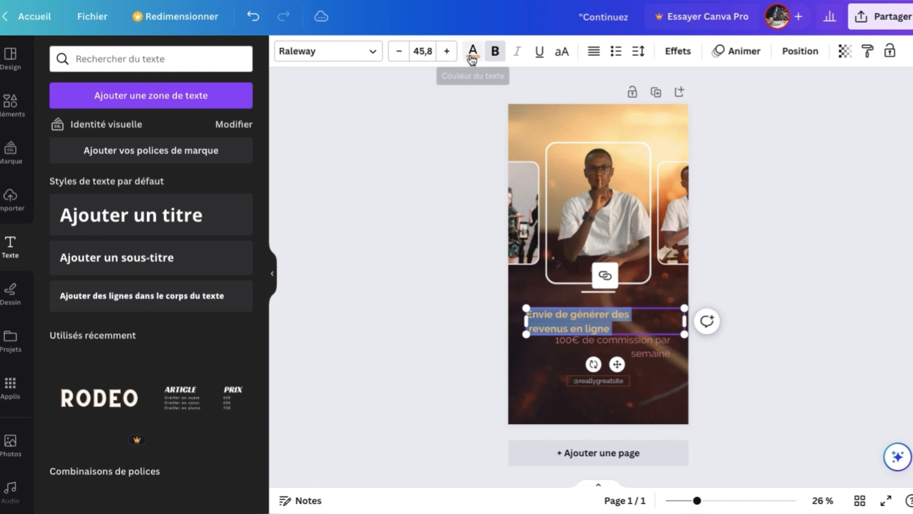
left_click(473, 53)
scroll(138, 376, "down", 3)
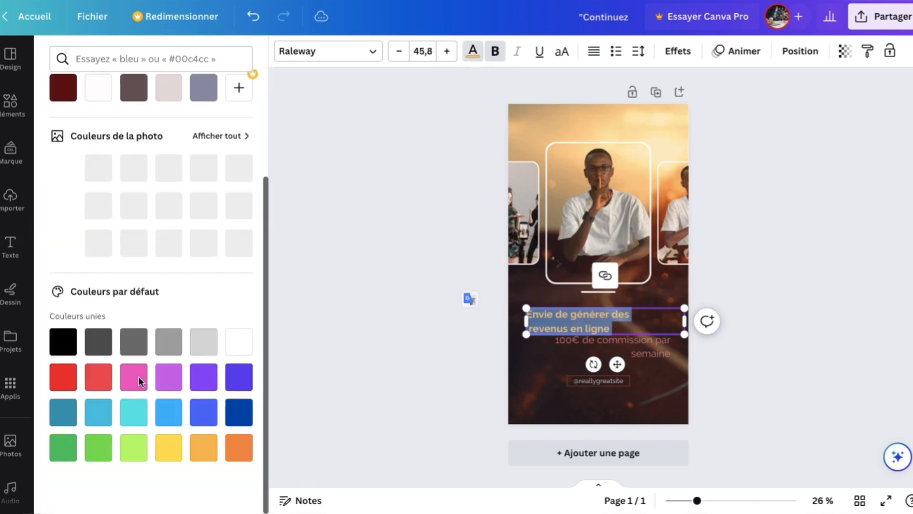
left_click(66, 387)
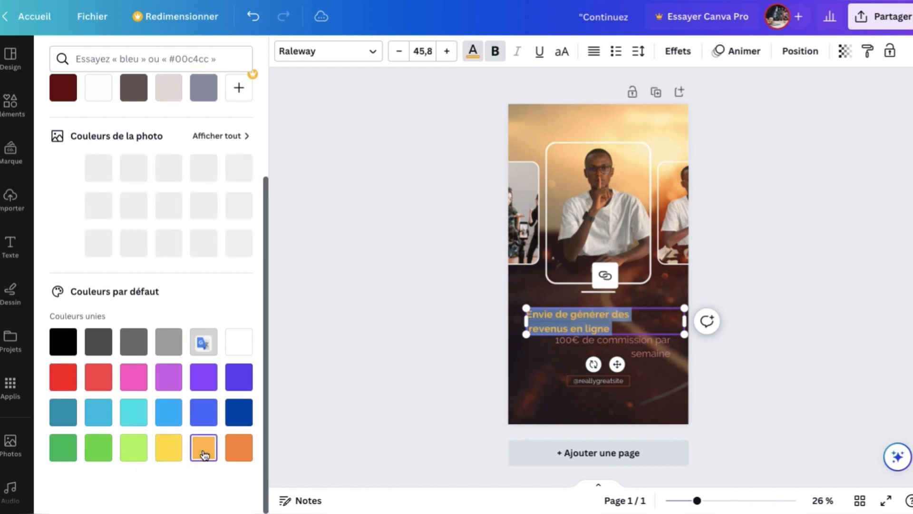
left_click(240, 454)
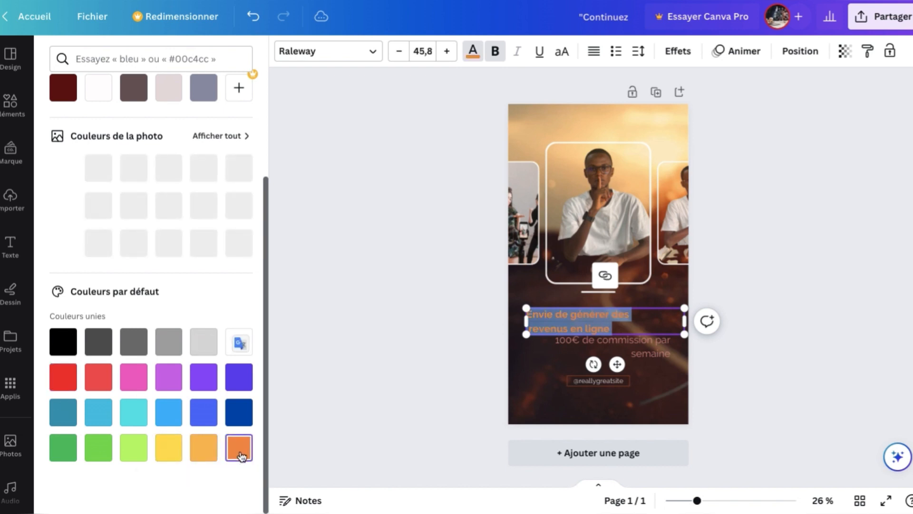
left_click(239, 412)
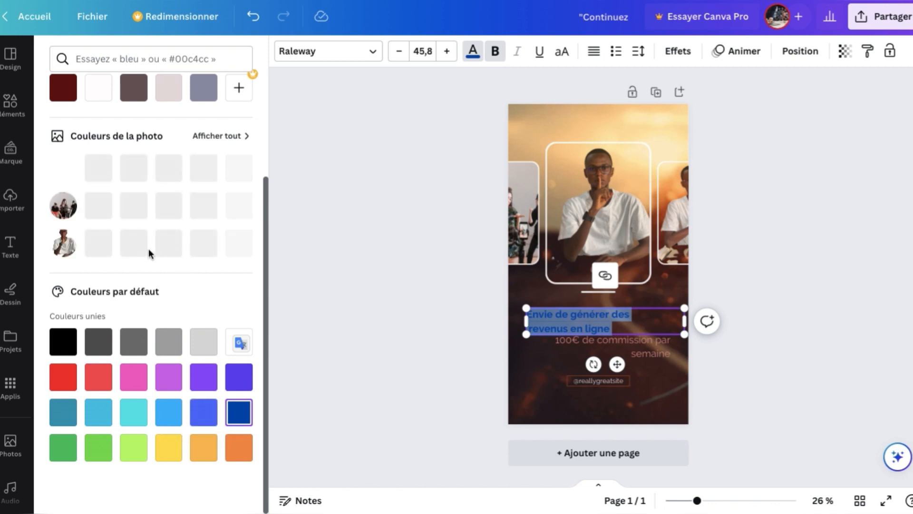
left_click(100, 147)
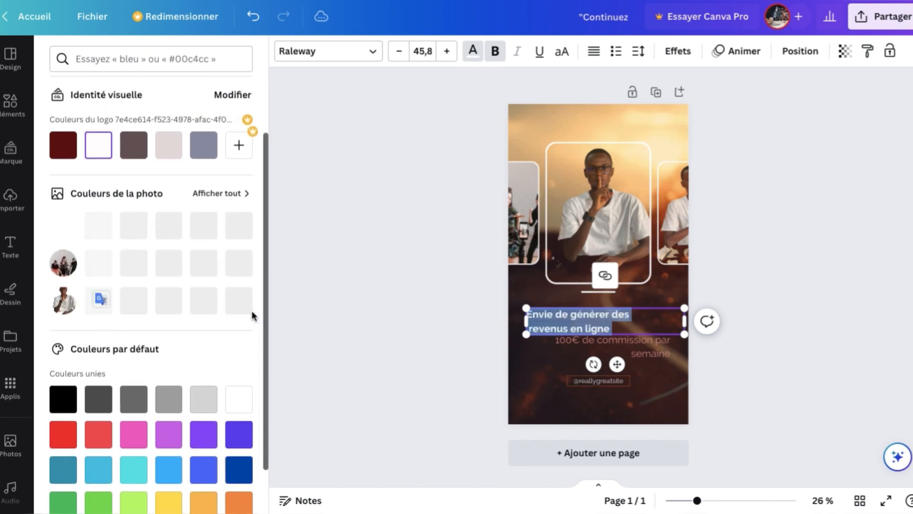
Recolour the "100€ de commission par semaine" text with the dark blue default solid colour
left_click(640, 354)
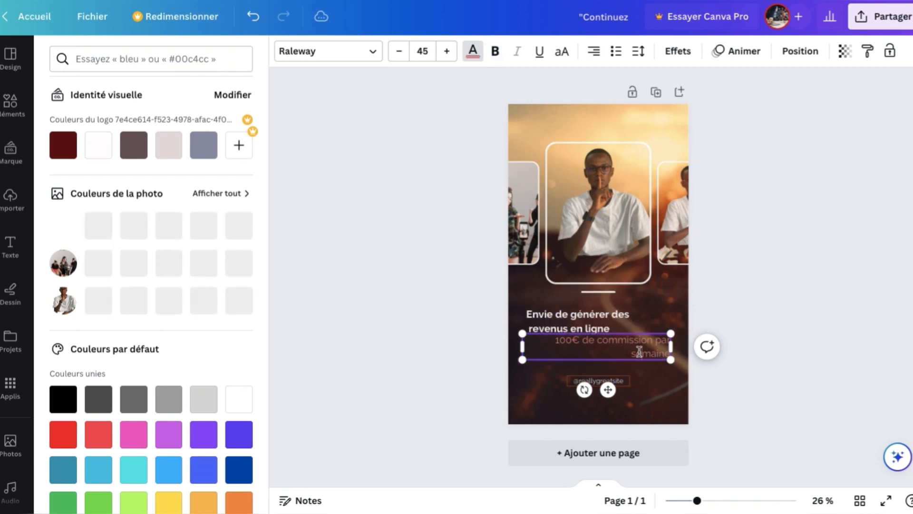
double_click(639, 354)
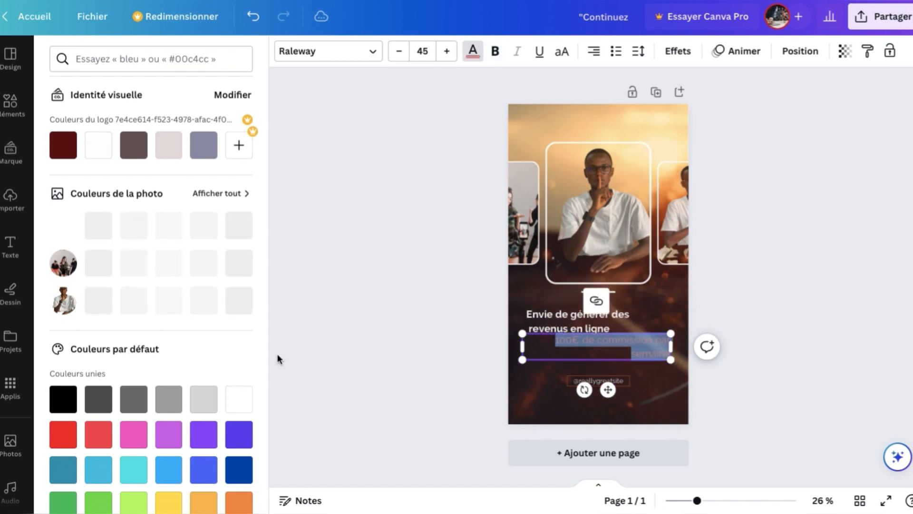
scroll(117, 414, "down", 2)
left_click(234, 452)
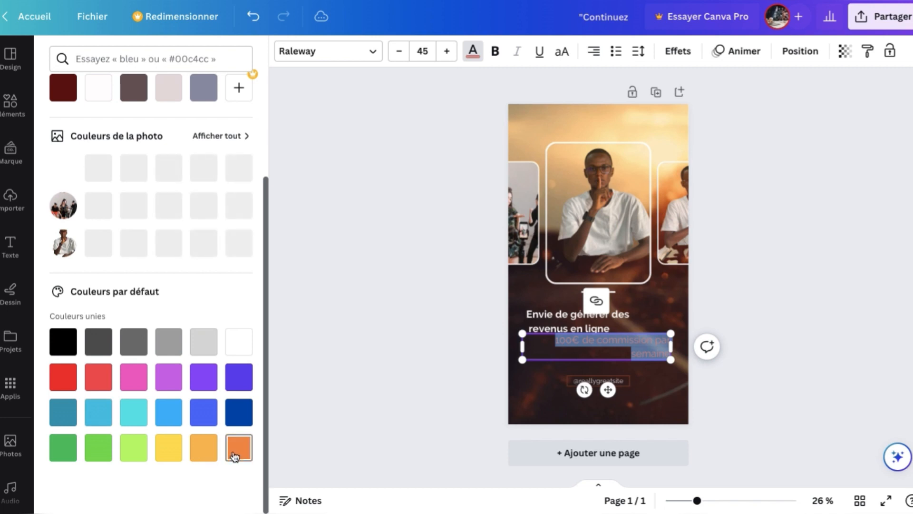
left_click(238, 413)
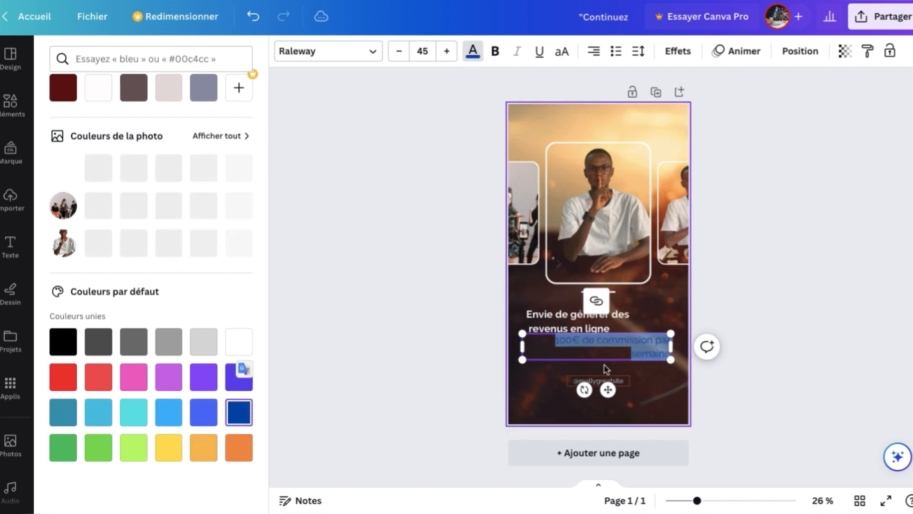
left_click(614, 384)
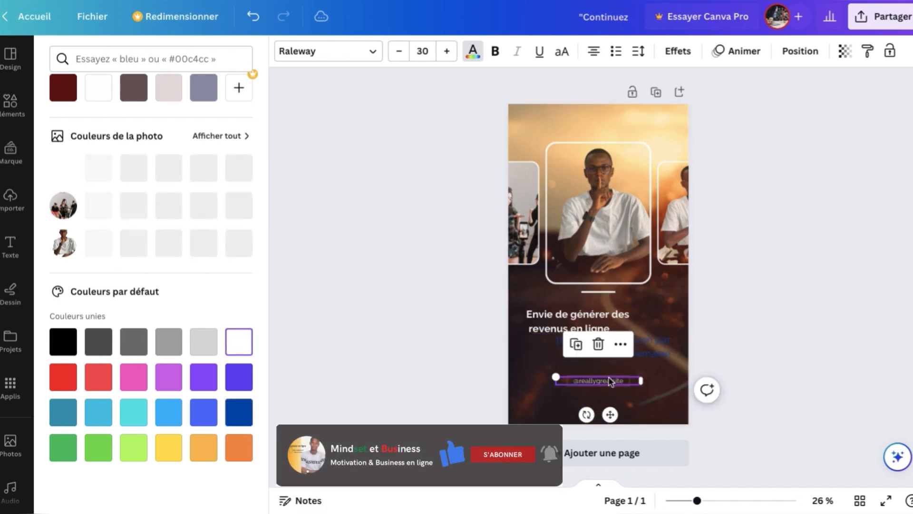
double_click(605, 381)
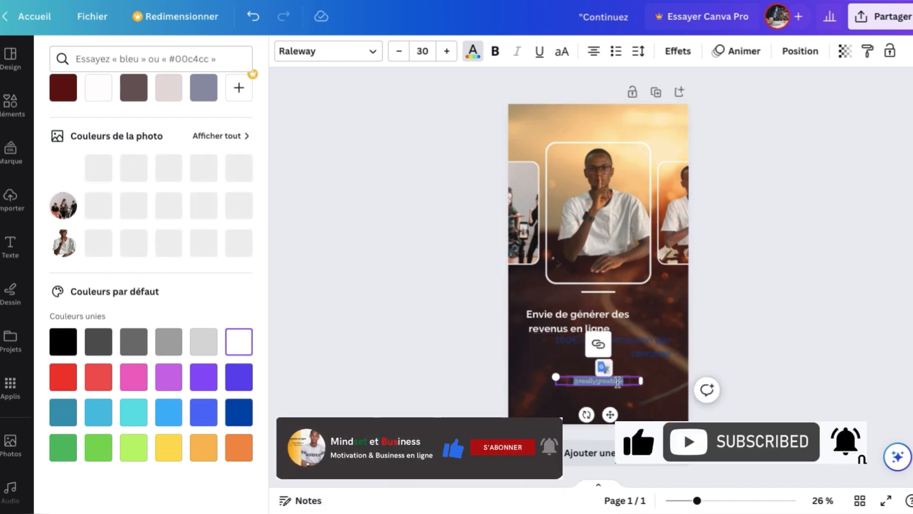
key("BackSpace")
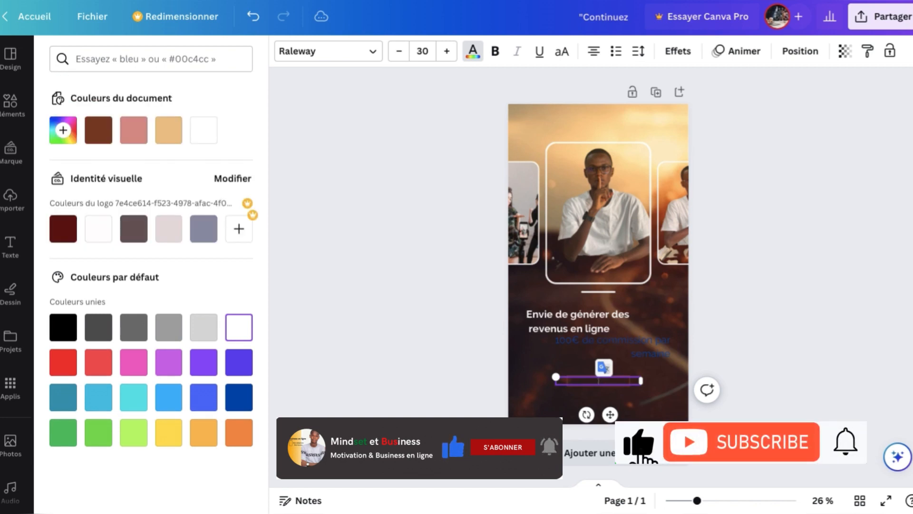
type("Mindset et Business")
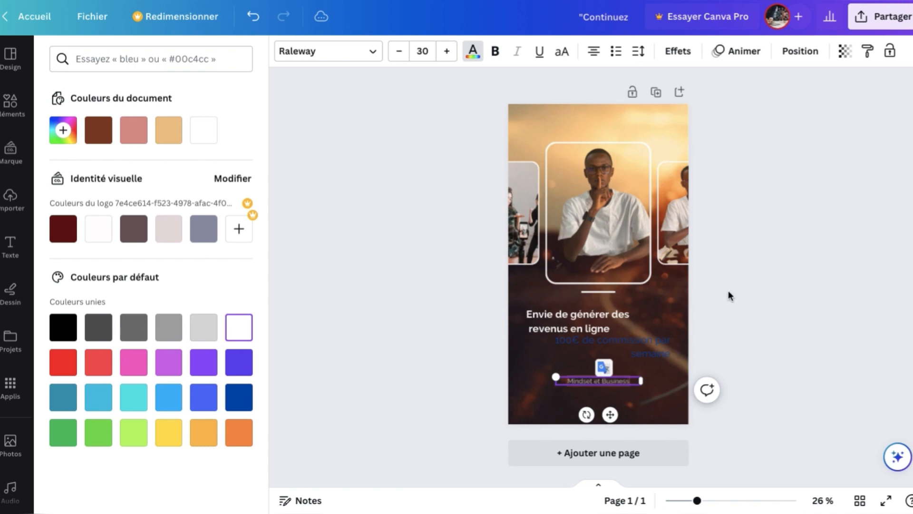
key("Escape")
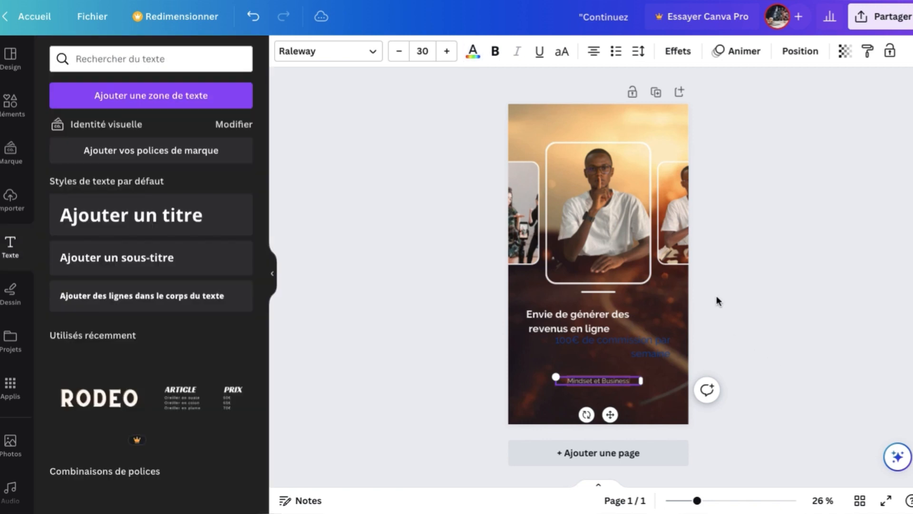
triple_click(613, 378)
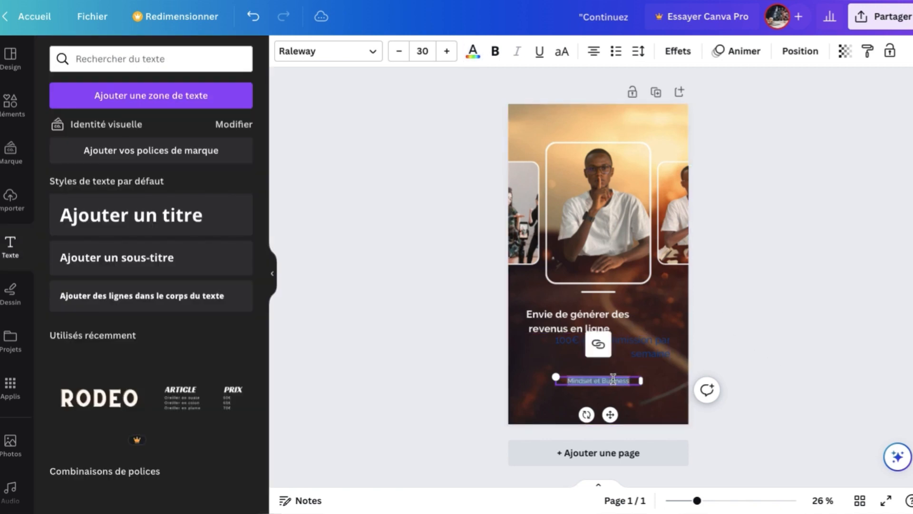
left_click(473, 53)
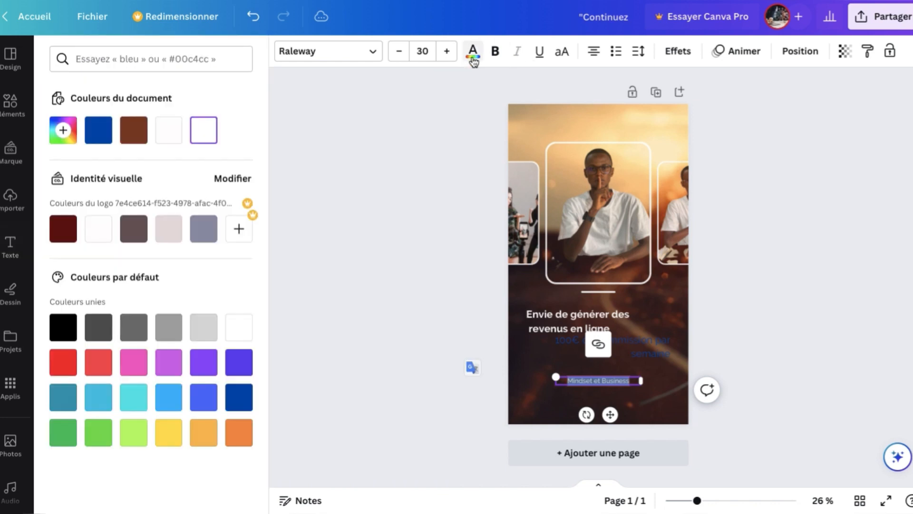
left_click(786, 267)
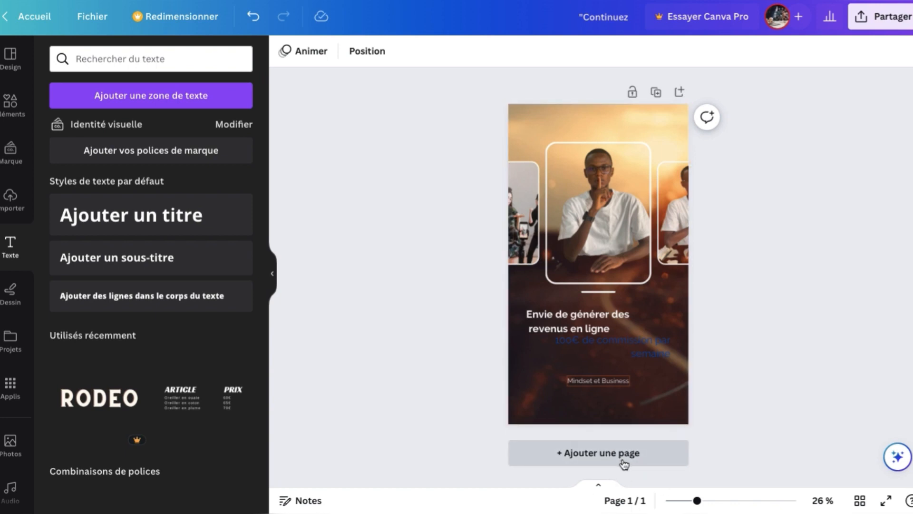
Browse the trending stock photos in the photo library
scroll(17, 278, "down", 3)
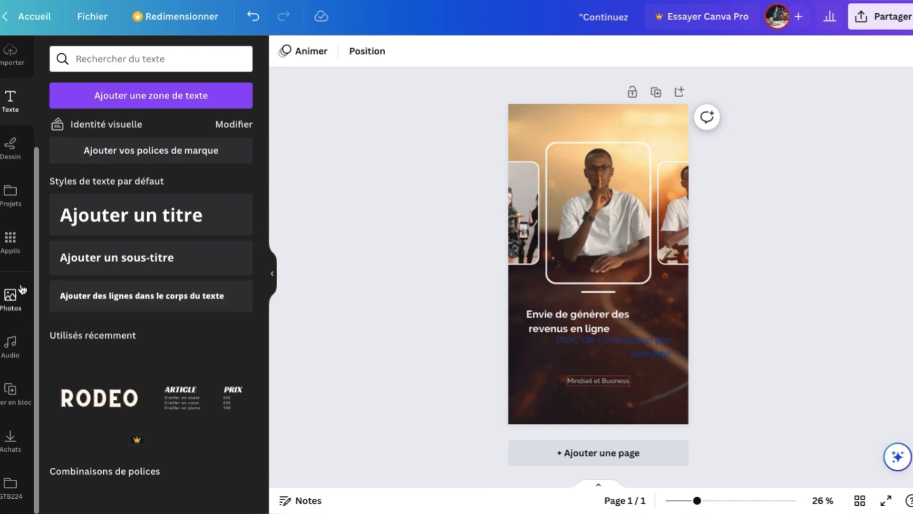
left_click(12, 305)
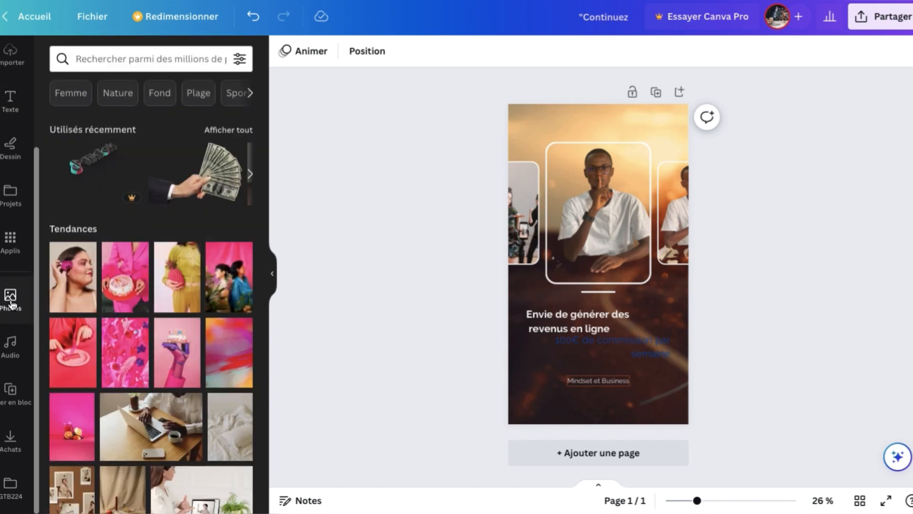
scroll(143, 428, "down", 6)
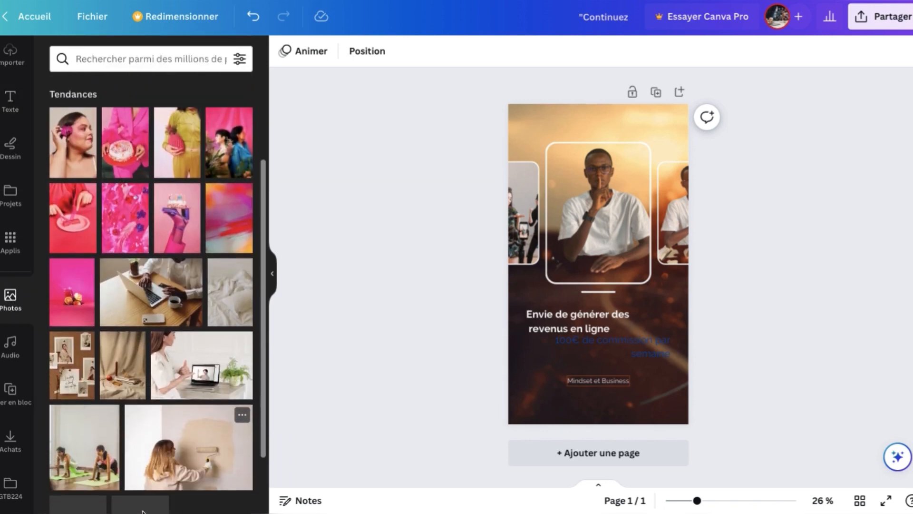
scroll(157, 418, "down", 2)
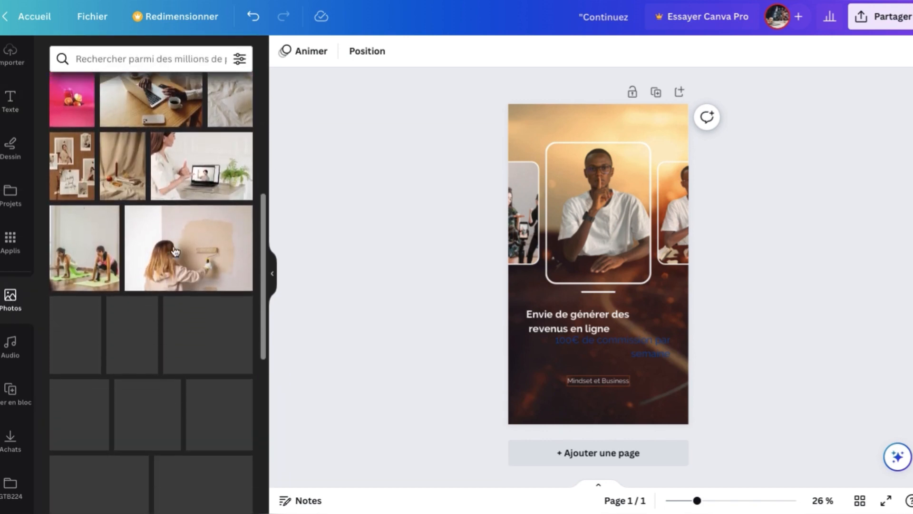
scroll(163, 179, "up", 3)
scroll(163, 179, "up", 2)
scroll(163, 179, "down", 5)
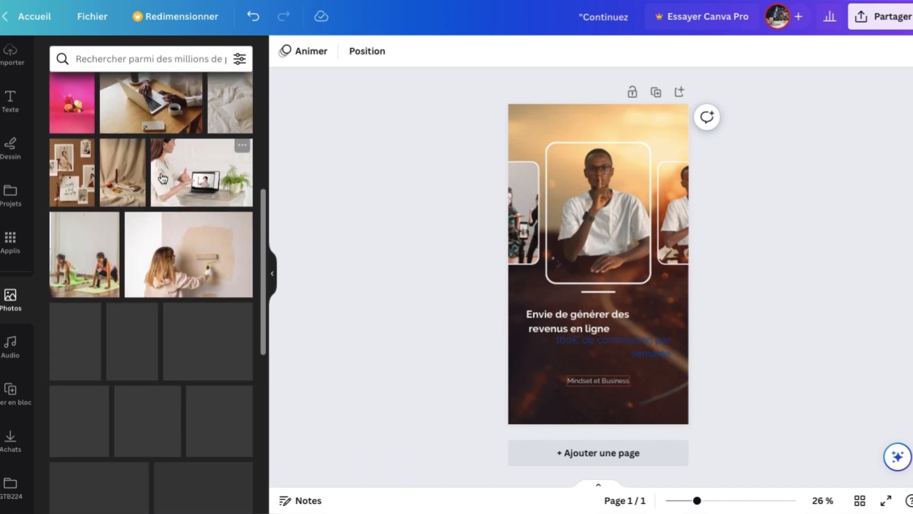
scroll(163, 178, "down", 1)
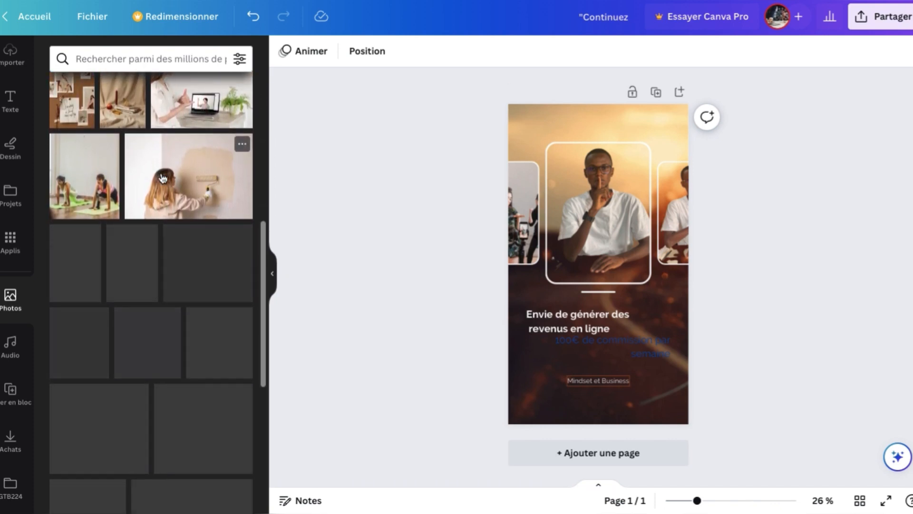
scroll(162, 178, "up", 8)
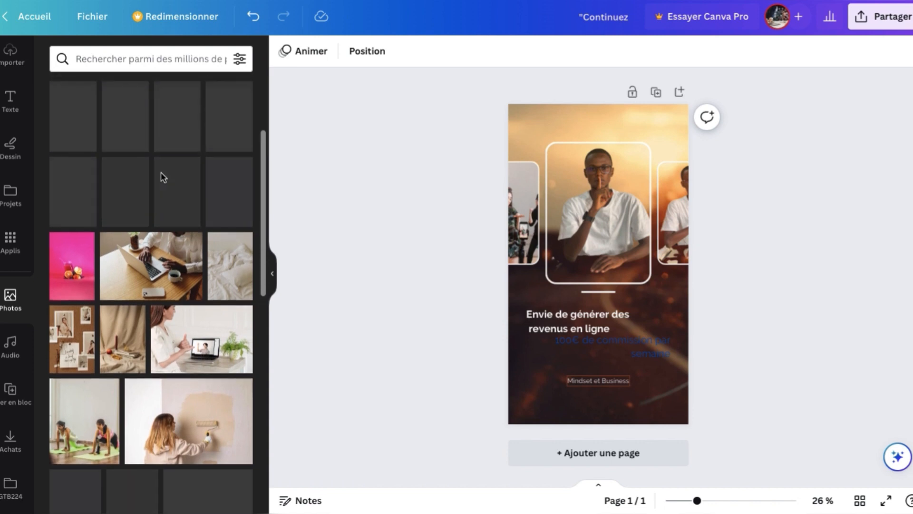
scroll(162, 175, "down", 10)
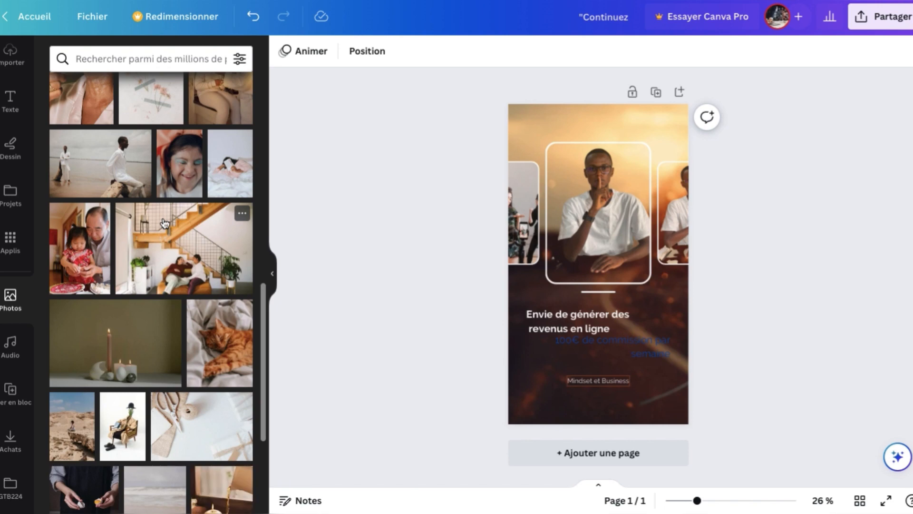
scroll(164, 222, "down", 4)
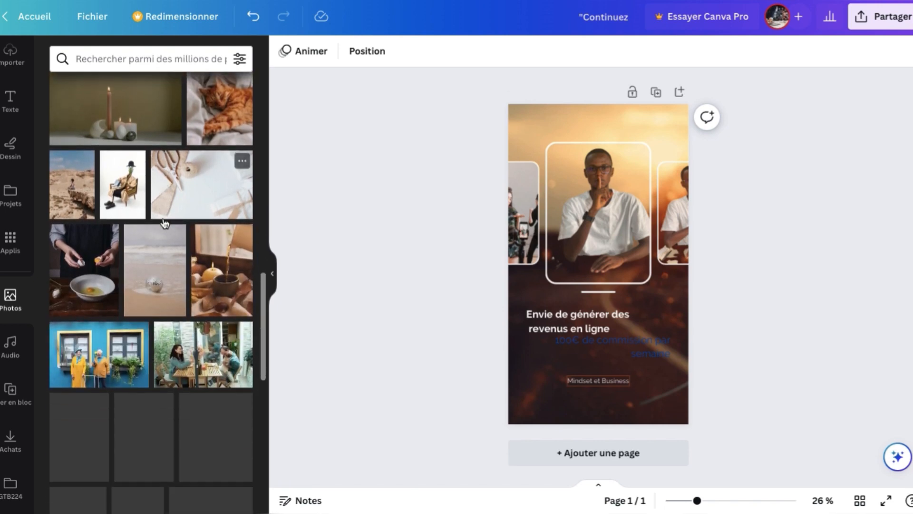
Add the "Video Game Blockbuster" audio track to the story and listen to its preview
scroll(164, 223, "up", 15)
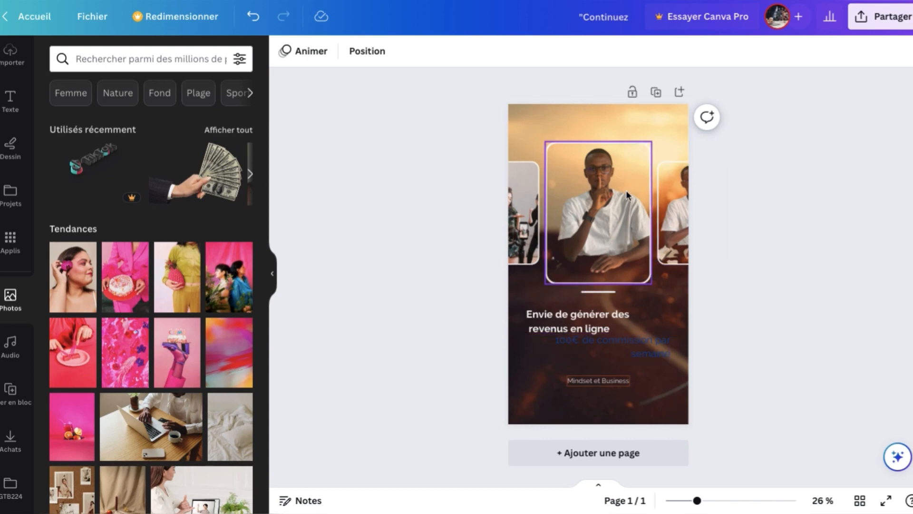
left_click(11, 356)
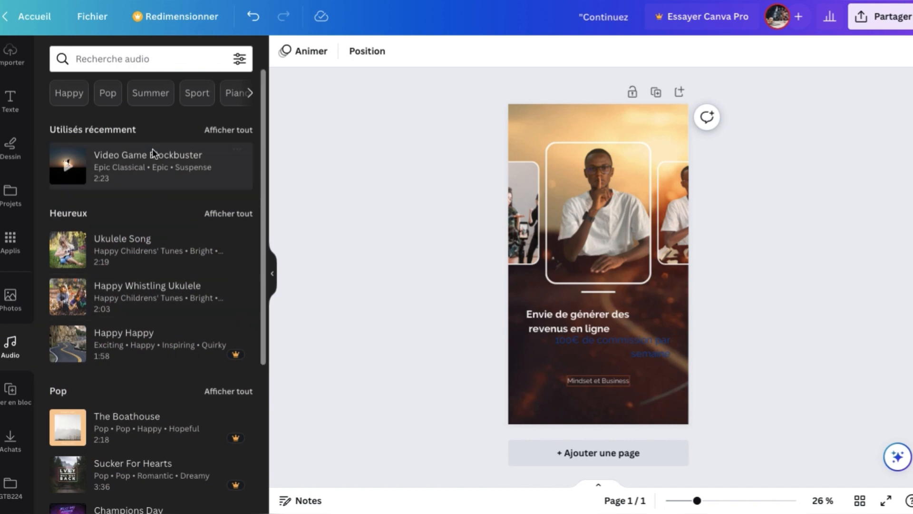
left_click(153, 171)
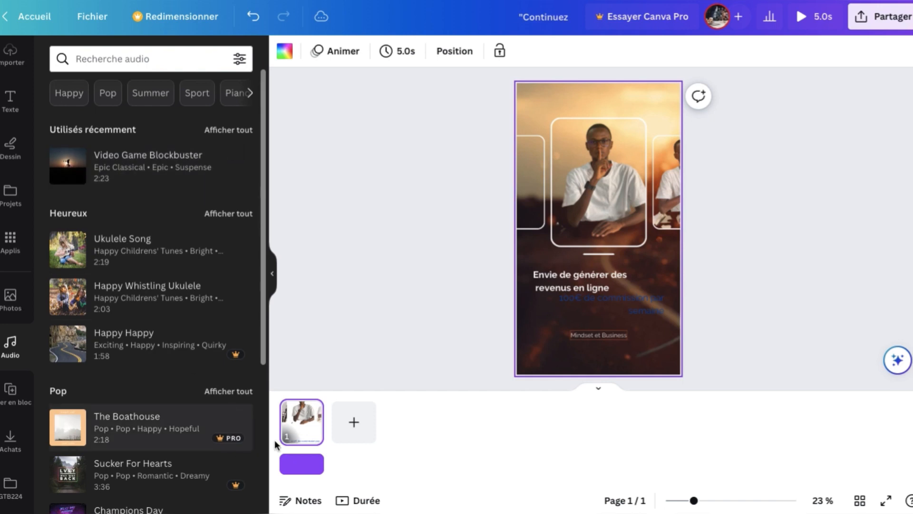
left_click(68, 167)
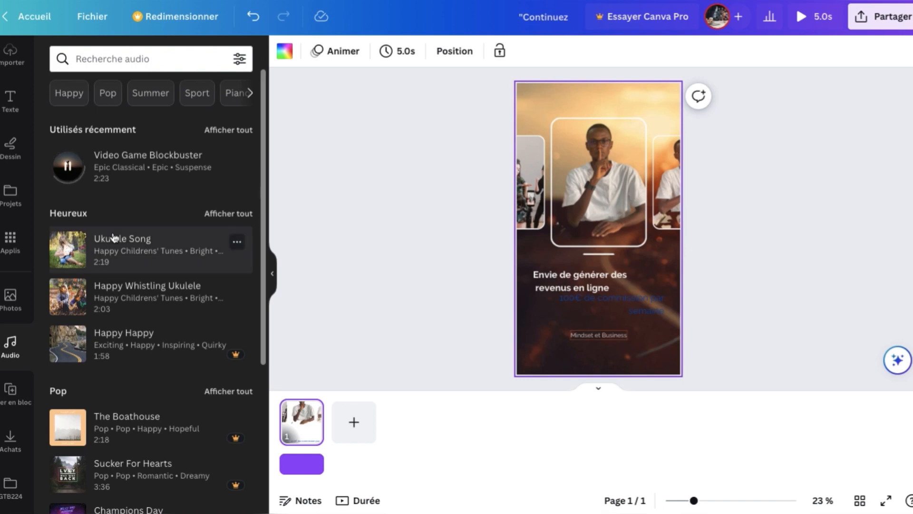
left_click(69, 168)
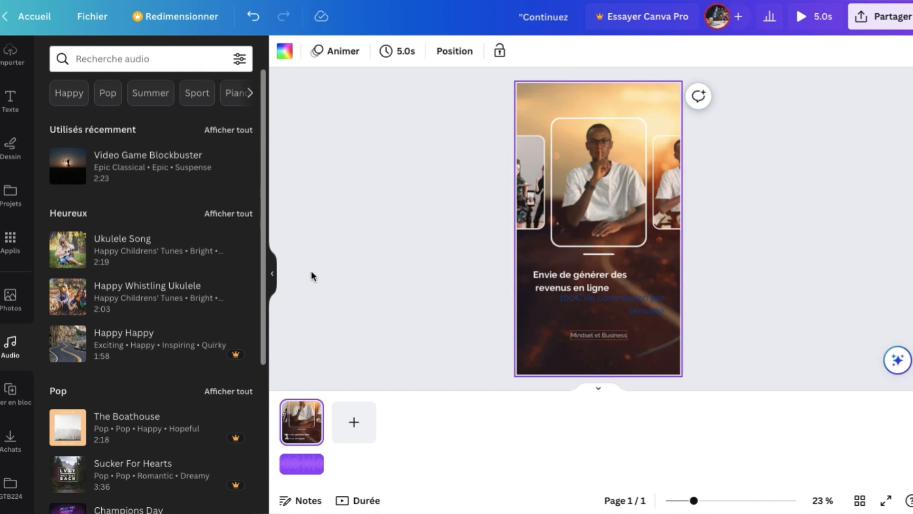
Check the purchased images library and examine the full catalogue of available Canva apps
left_click(11, 437)
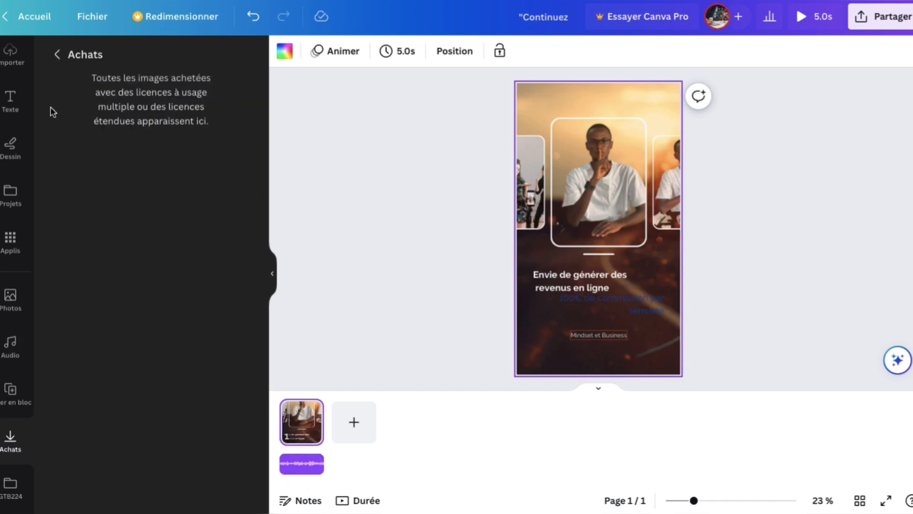
scroll(13, 244, "up", 3)
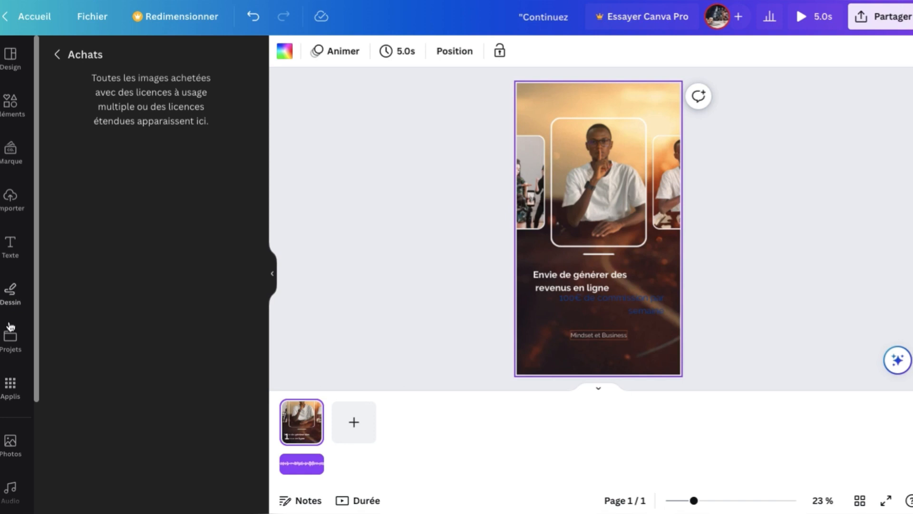
left_click(10, 386)
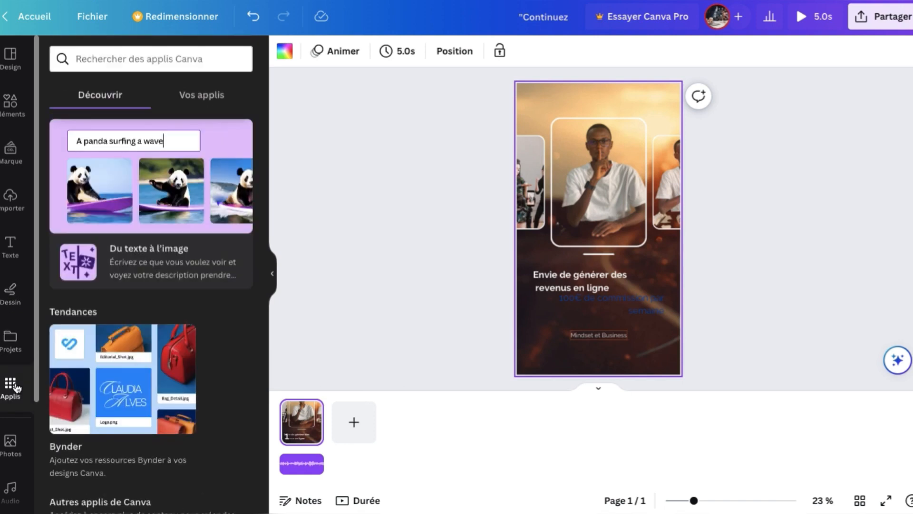
scroll(172, 335, "down", 6)
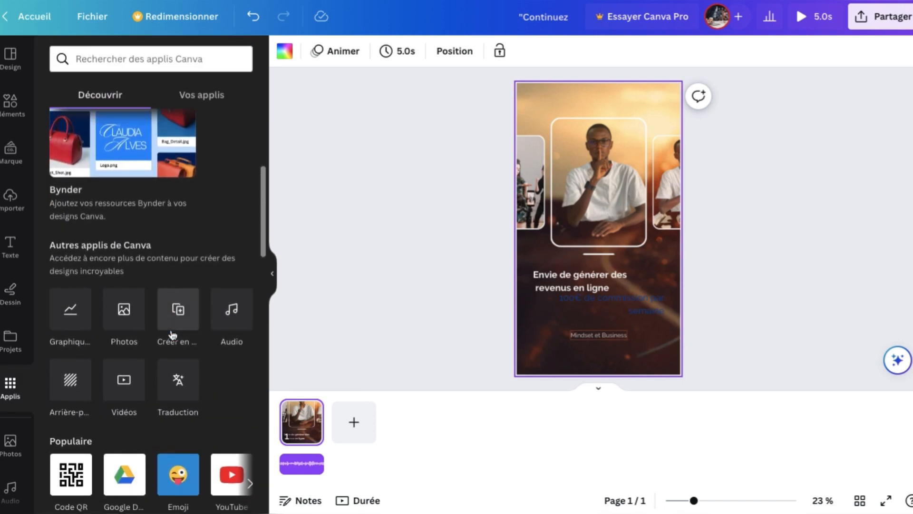
scroll(173, 335, "down", 6)
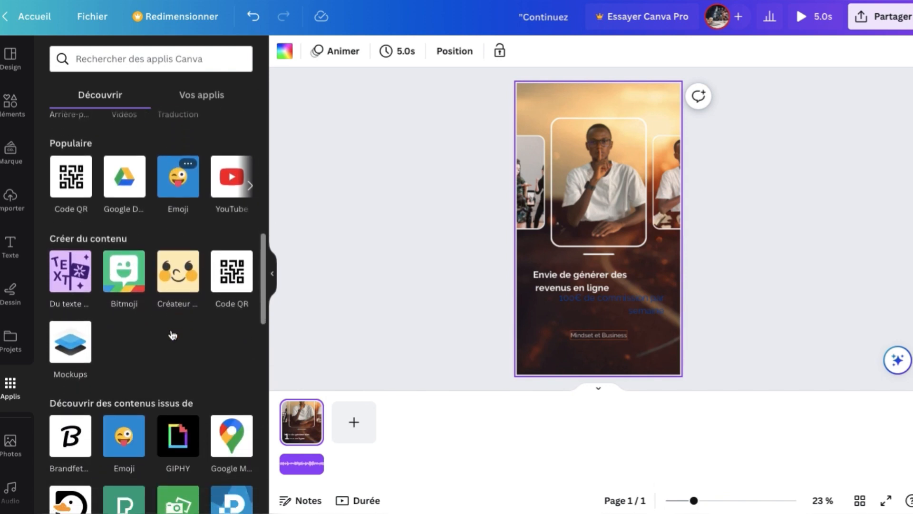
scroll(170, 330, "down", 3)
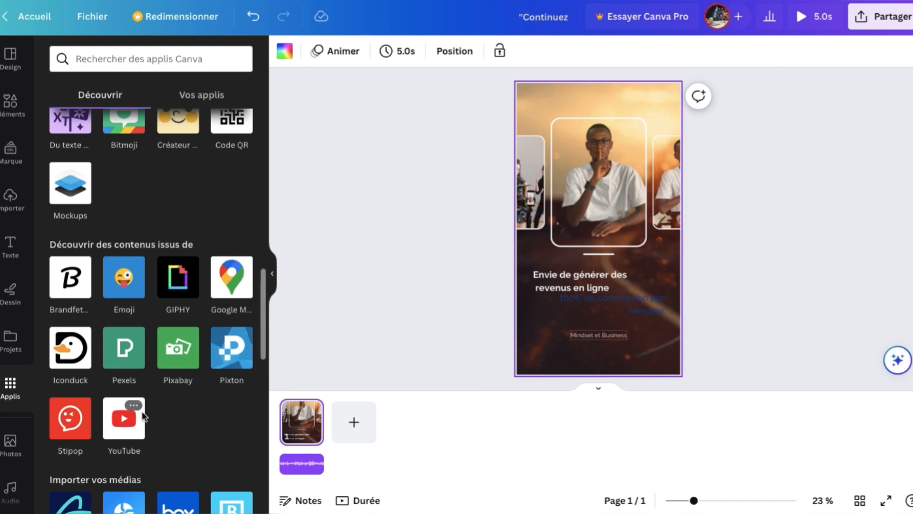
scroll(142, 413, "down", 8)
scroll(142, 415, "down", 5)
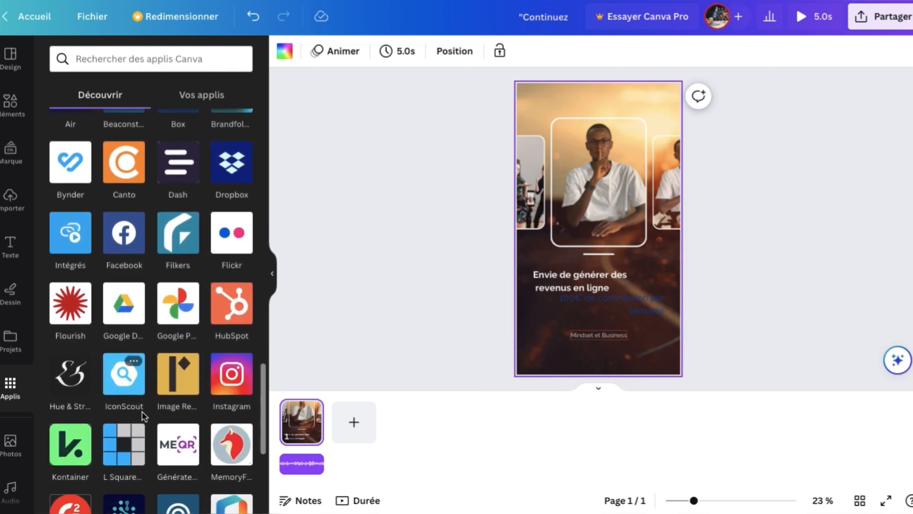
scroll(141, 414, "down", 2)
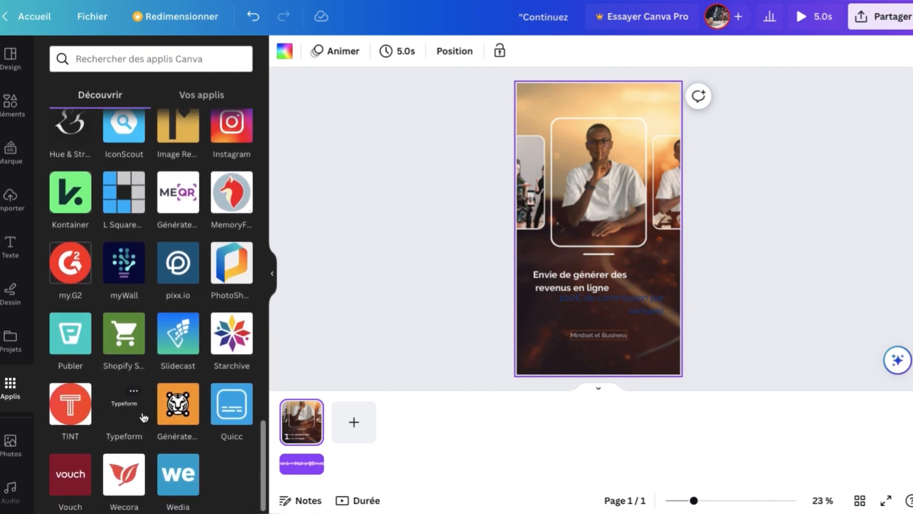
scroll(142, 414, "up", 9)
scroll(142, 411, "up", 20)
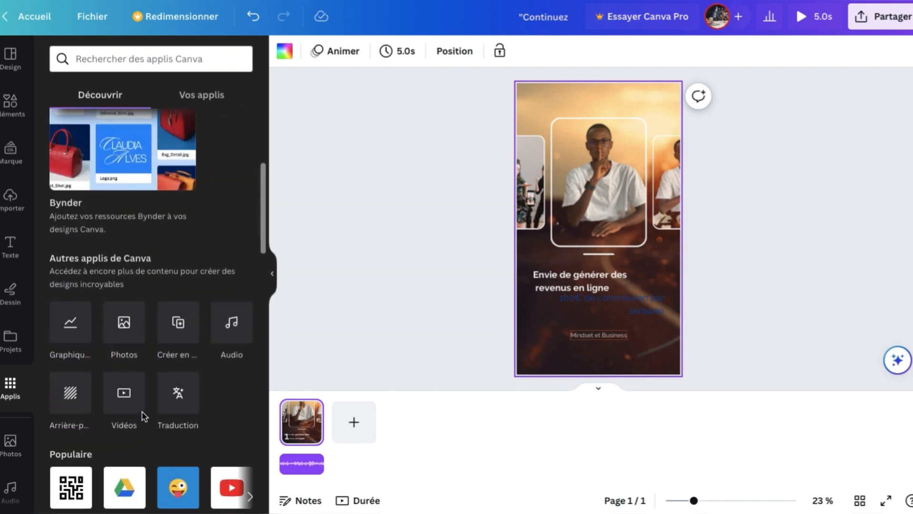
Review the popular and content-creation apps and open the QR code app's description
scroll(141, 411, "down", 10)
scroll(142, 411, "up", 4)
scroll(142, 411, "up", 1)
scroll(142, 411, "down", 6)
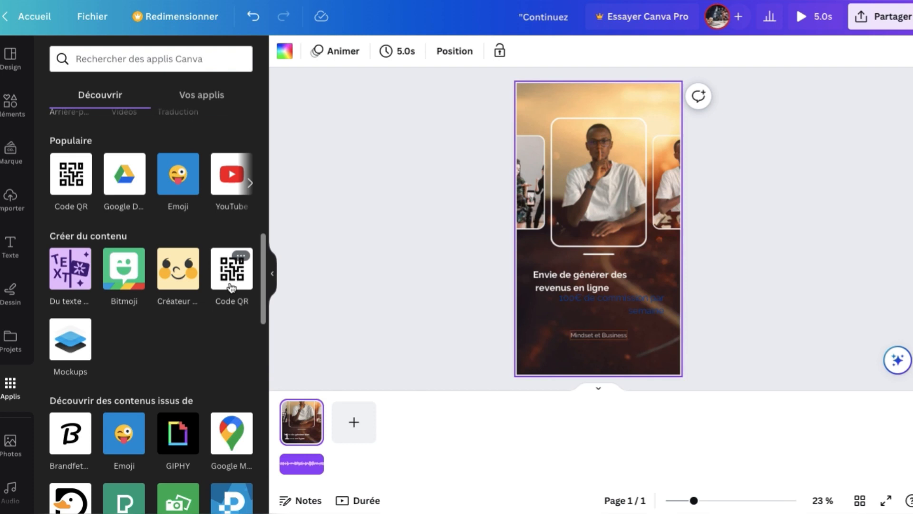
scroll(115, 231, "up", 4)
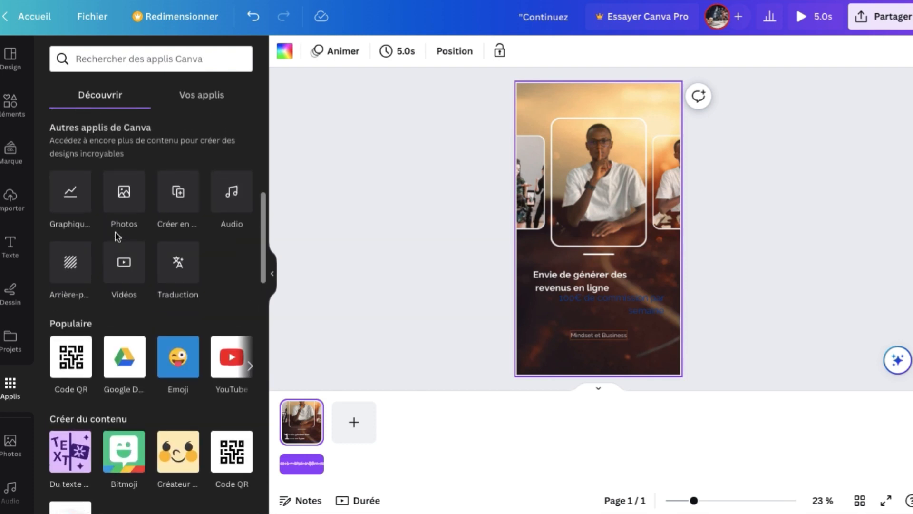
left_click(71, 360)
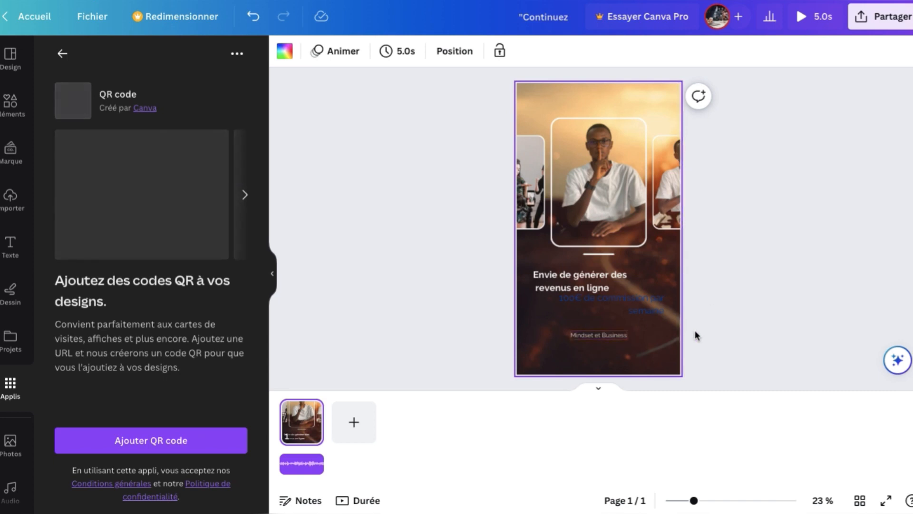
Add the recently used white curved arrow, move it above the central photo near the story's upper-right corner, and rotate it clockwise
left_click(10, 109)
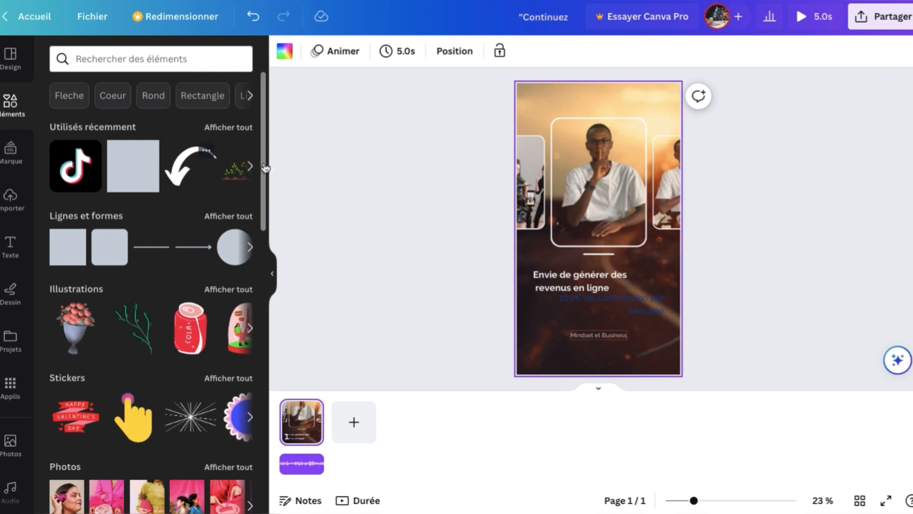
left_click(190, 167)
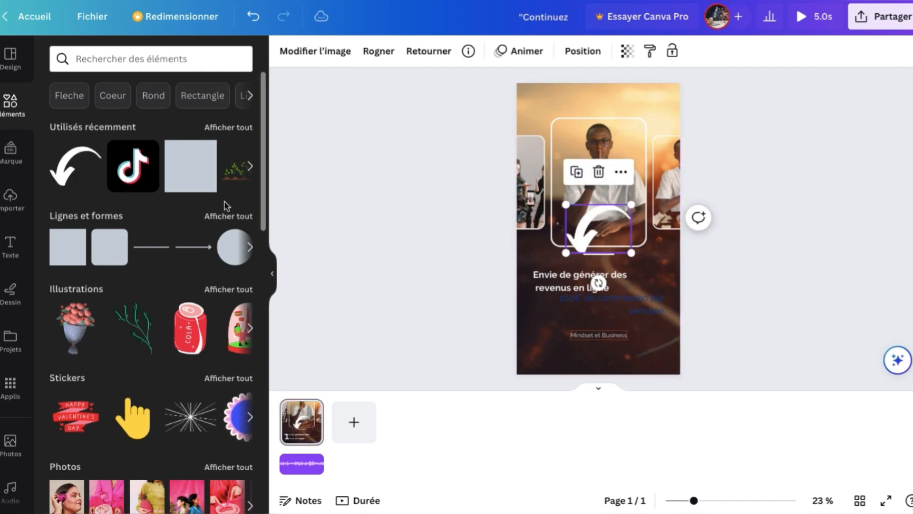
left_click_drag(584, 201, 622, 118)
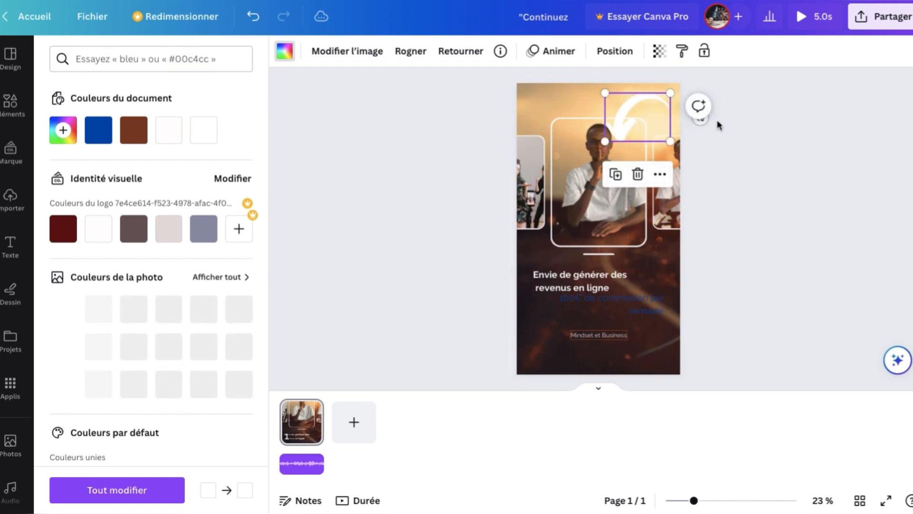
left_click_drag(661, 131, 667, 172)
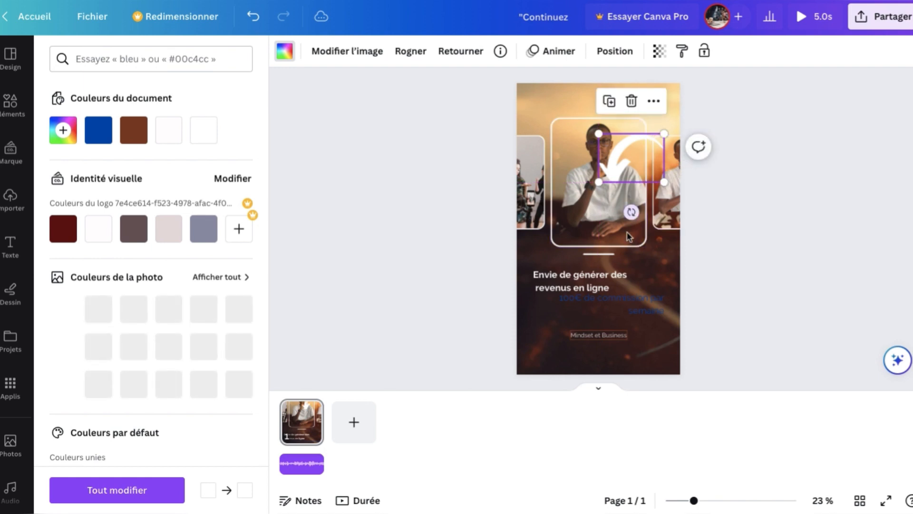
left_click_drag(631, 212, 611, 137)
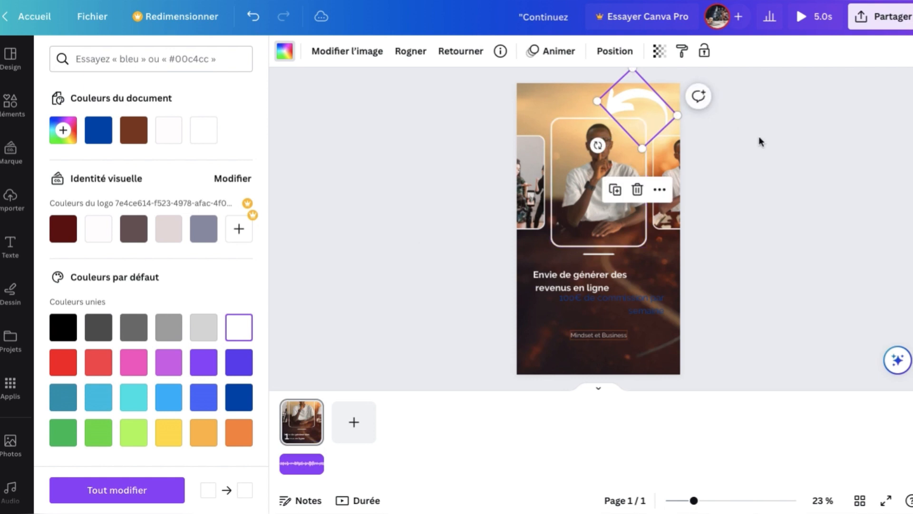
Recolour the curved arrow with the red default solid colour
left_click(71, 365)
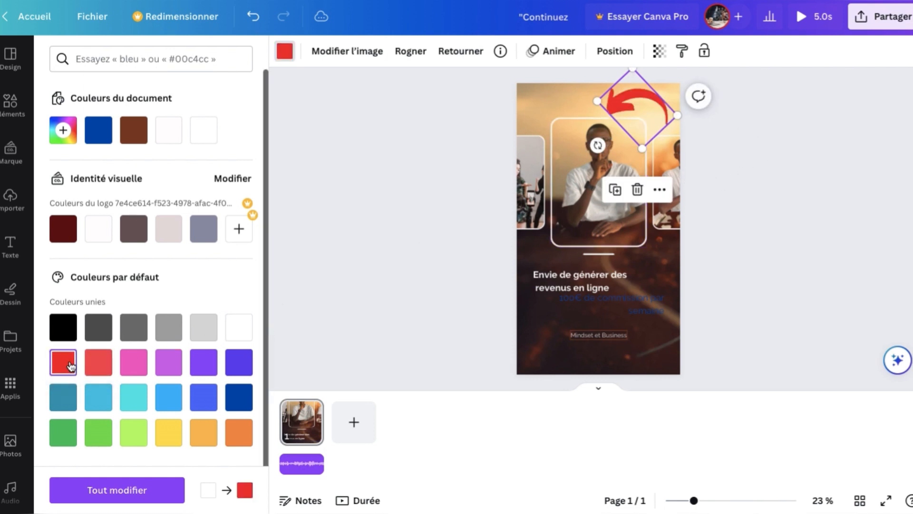
scroll(47, 288, "down", 1)
scroll(47, 289, "up", 1)
scroll(46, 289, "down", 1)
scroll(46, 288, "up", 1)
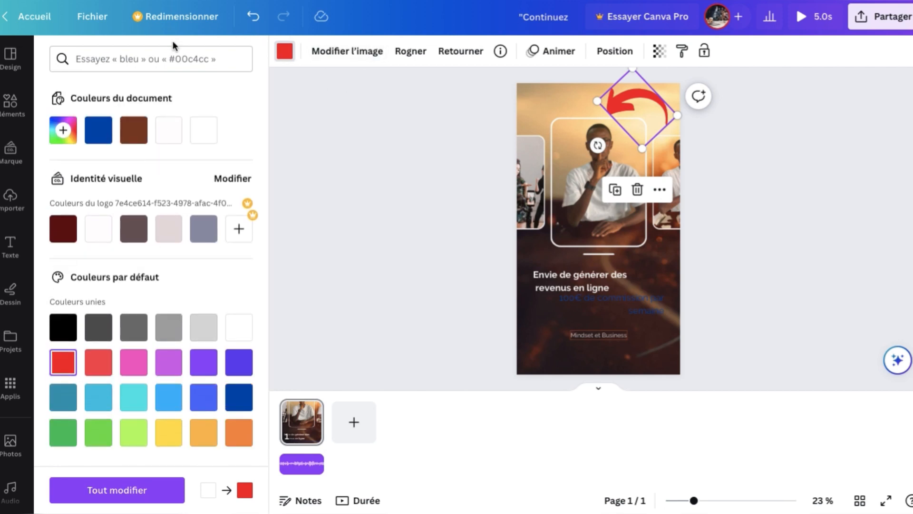
Look through the element categories and search the elements library for "religion"
left_click(11, 102)
scroll(131, 330, "down", 8)
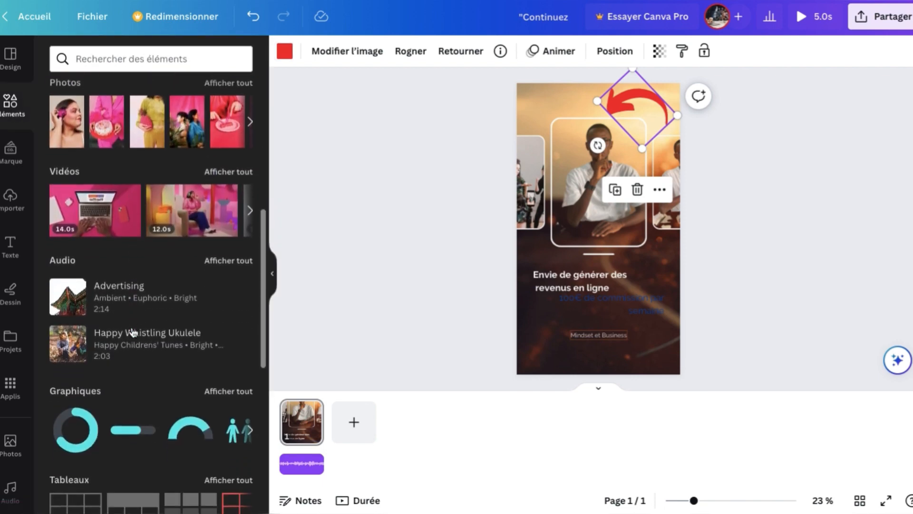
scroll(131, 330, "up", 8)
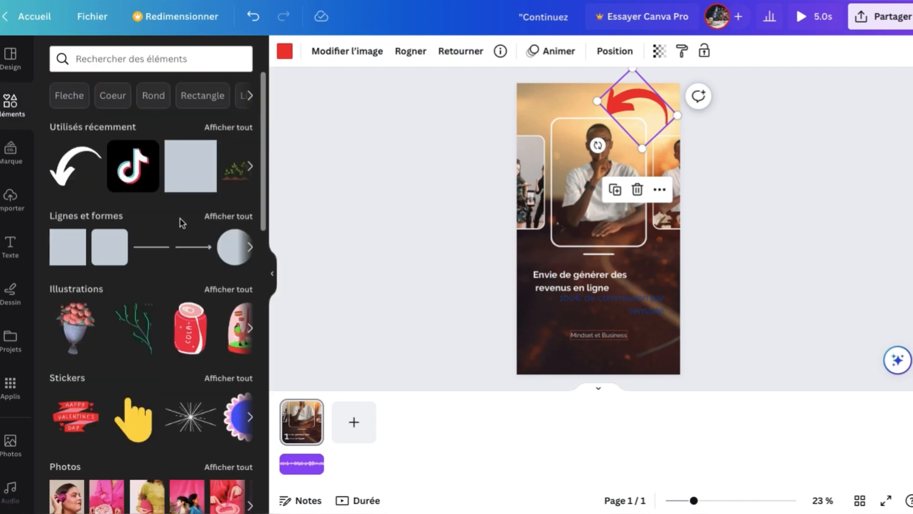
left_click(135, 61)
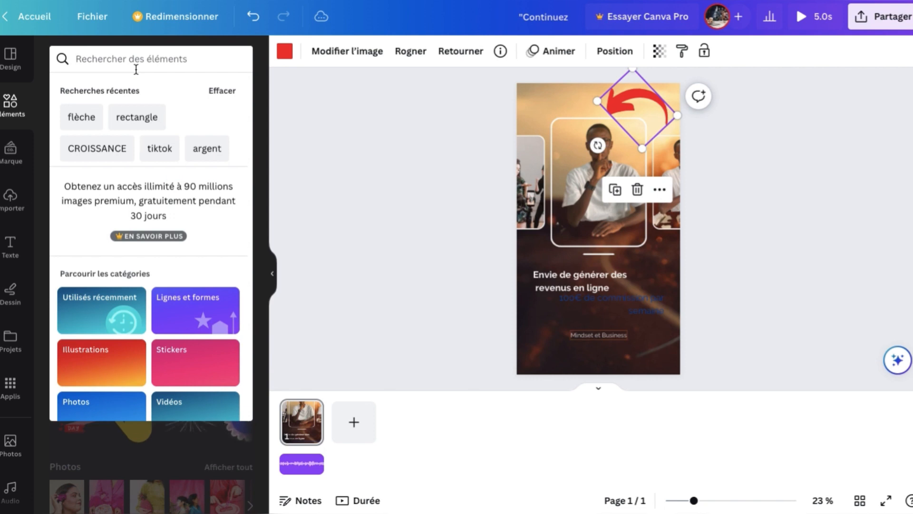
type("reli")
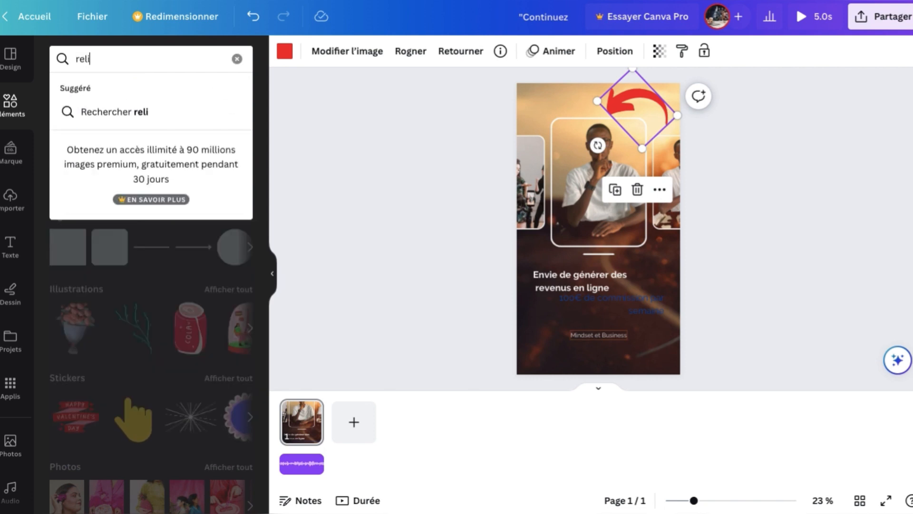
type("gion")
key("Return")
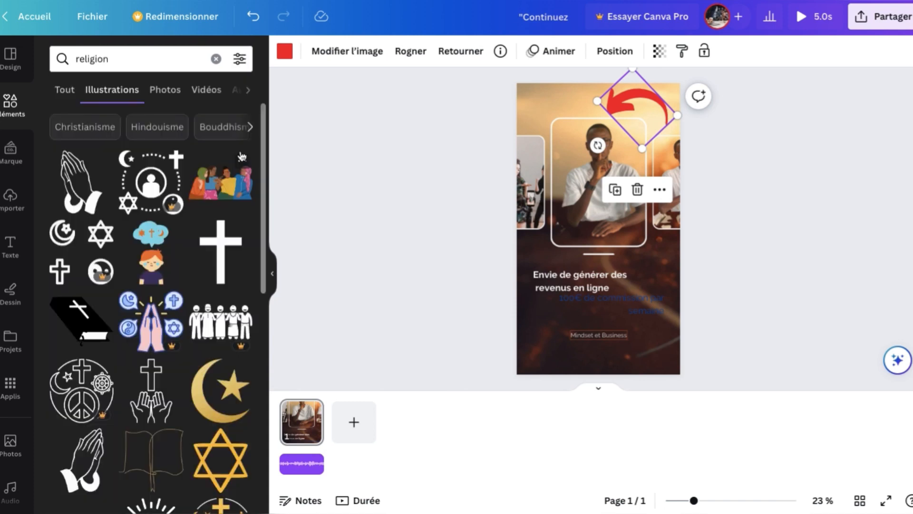
Examine the religion illustrations and clear the element search
scroll(175, 297, "down", 1)
scroll(175, 295, "up", 1)
scroll(173, 374, "down", 1)
scroll(172, 373, "down", 6)
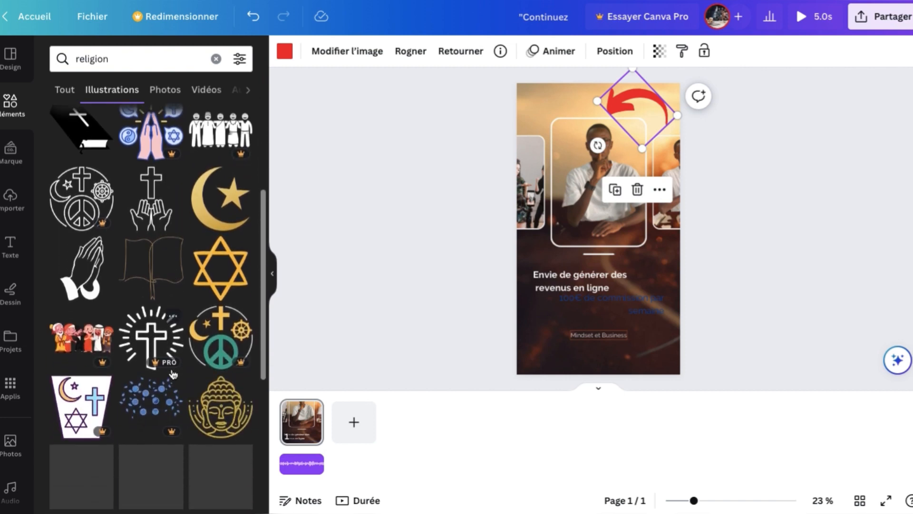
scroll(173, 374, "up", 6)
scroll(171, 373, "up", 1)
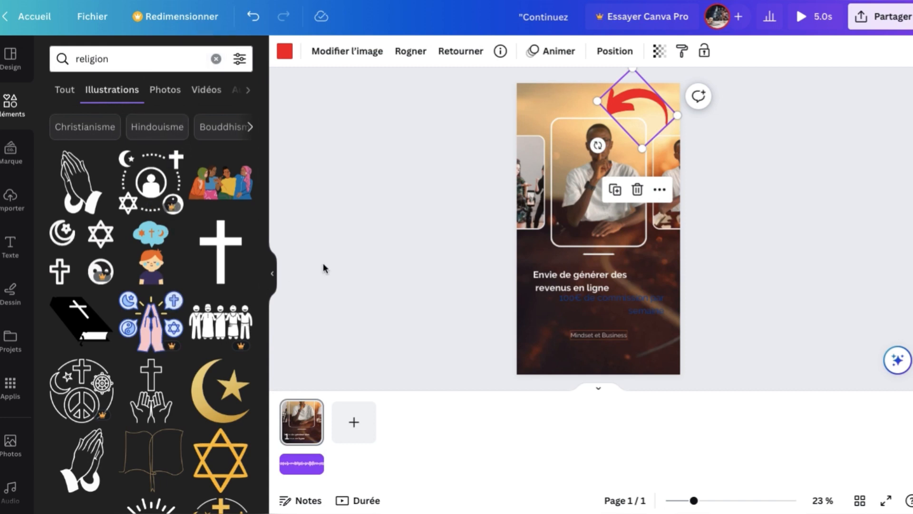
left_click(546, 84)
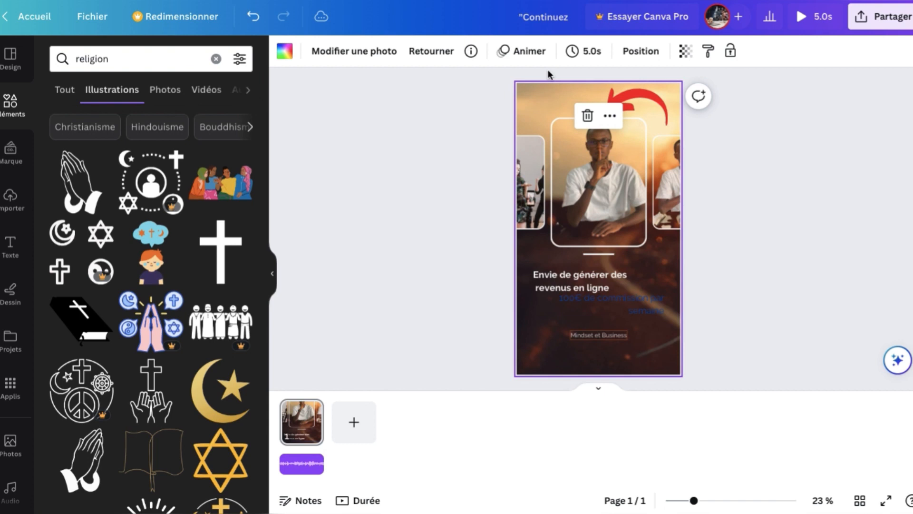
left_click(216, 58)
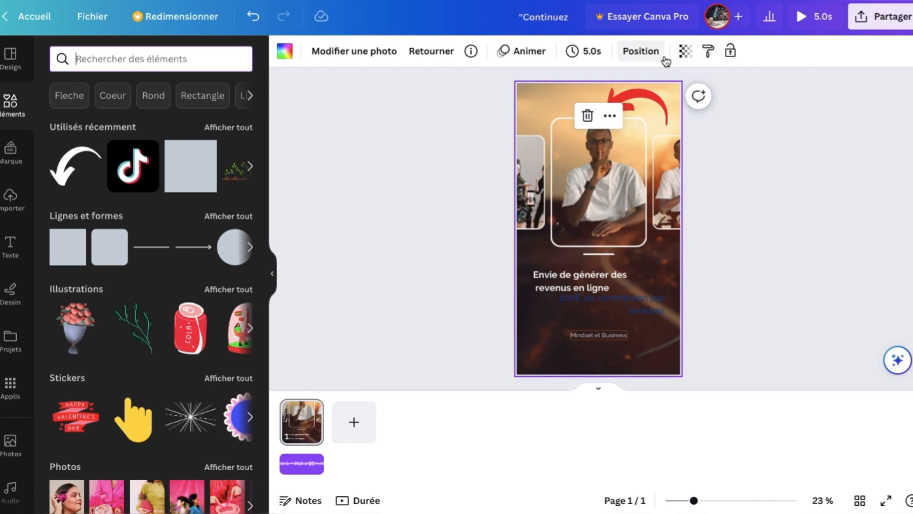
Try flipping the red curved arrow horizontally and vertically, then return it to its original orientation
left_click(647, 102)
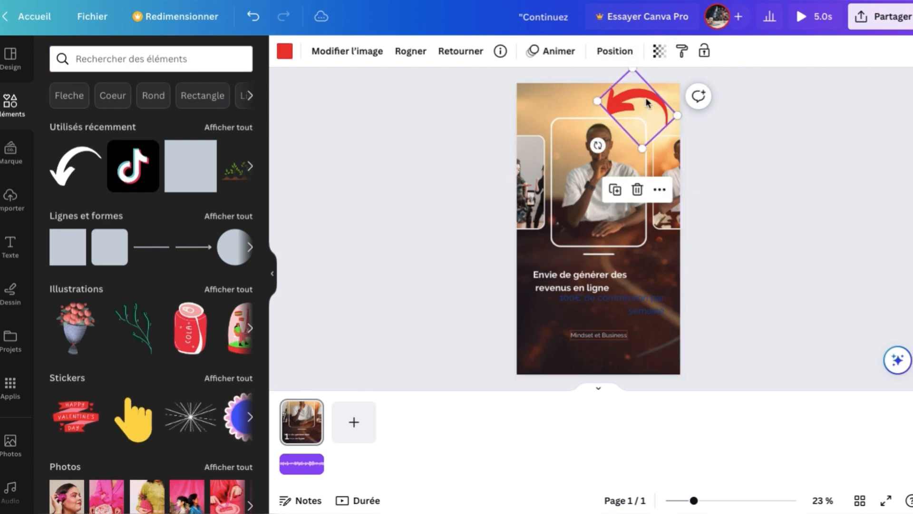
left_click(558, 284)
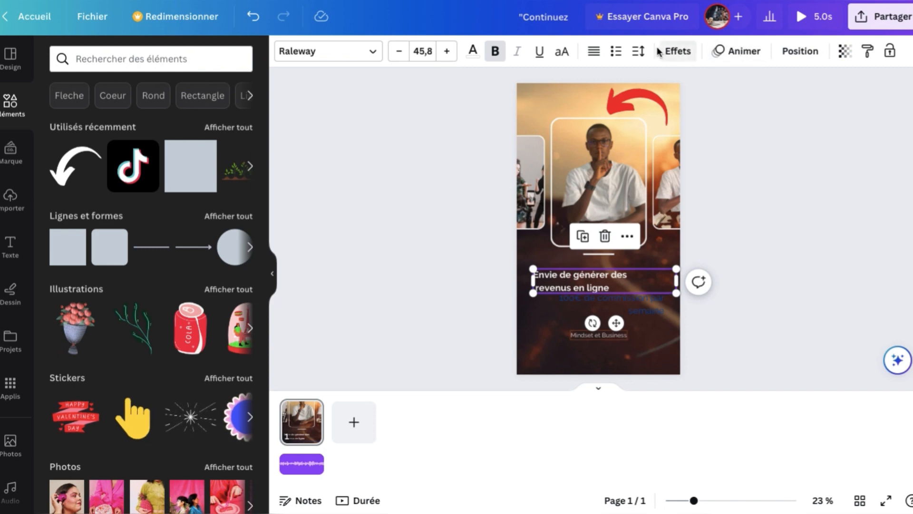
left_click(633, 107)
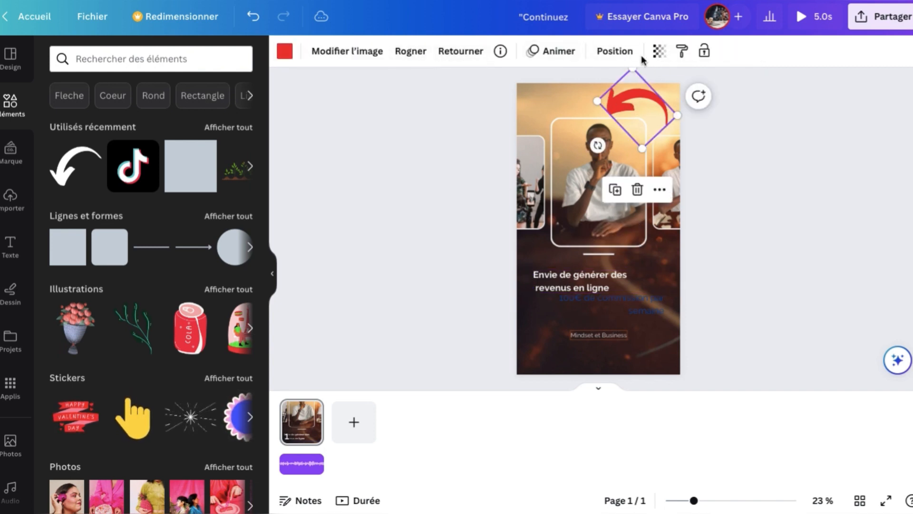
left_click(463, 58)
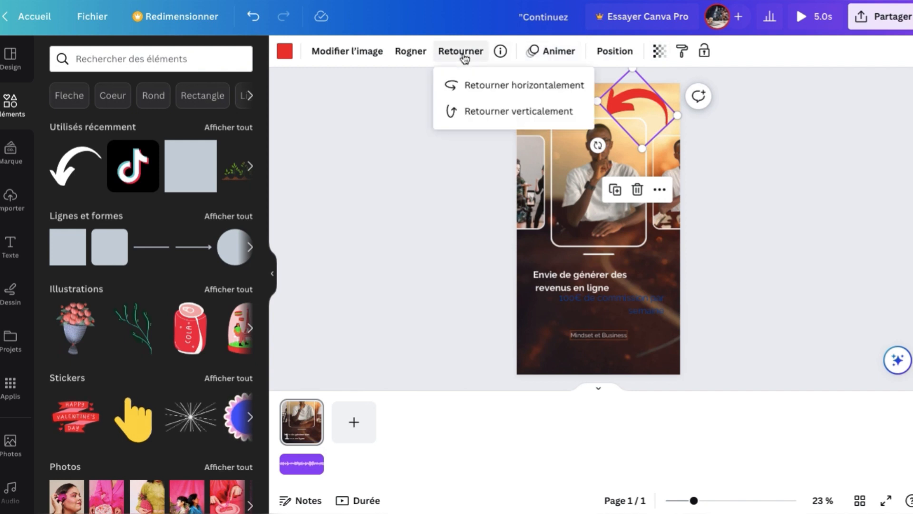
left_click(470, 91)
left_click(471, 109)
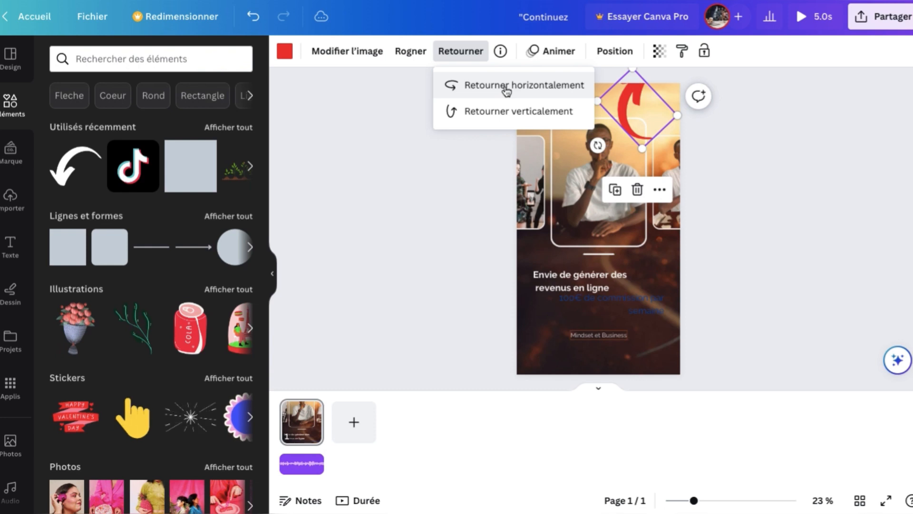
left_click(560, 88)
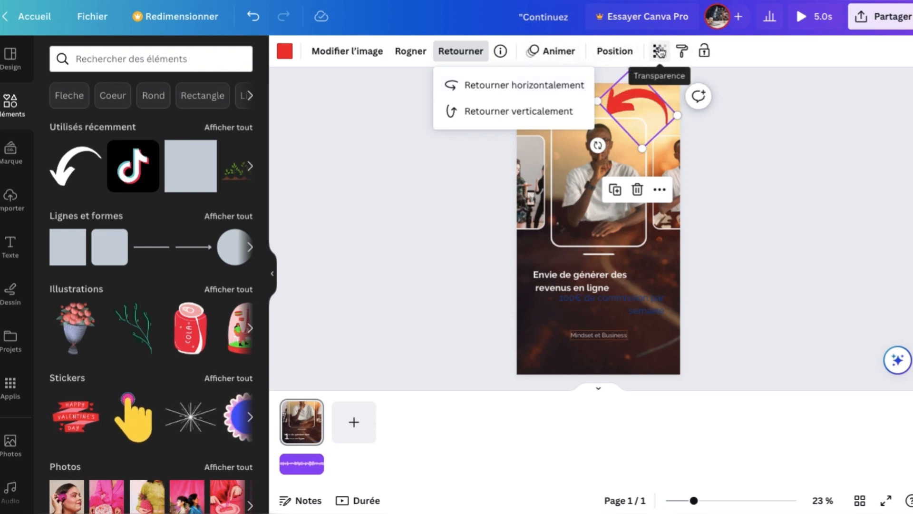
Look through the image editing options for the red arrow and the central photo, and browse the suggested design formats on the home page
left_click(330, 50)
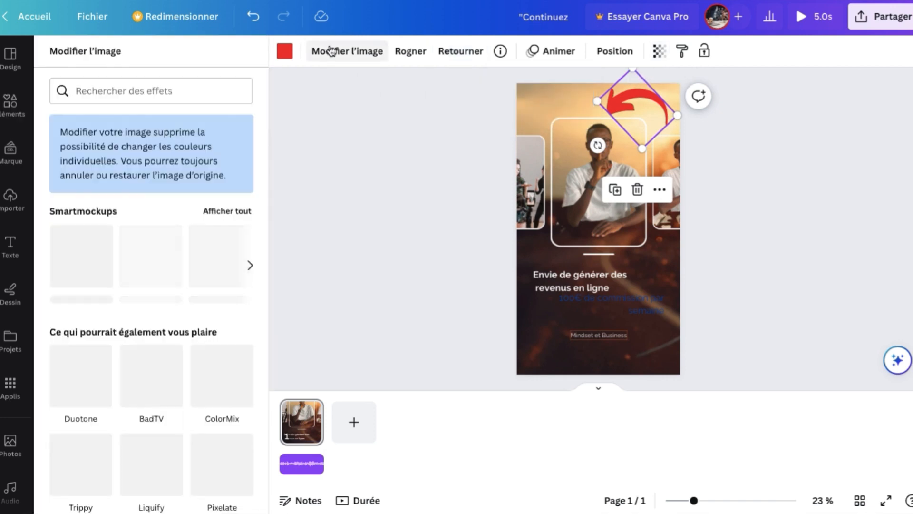
left_click(590, 186)
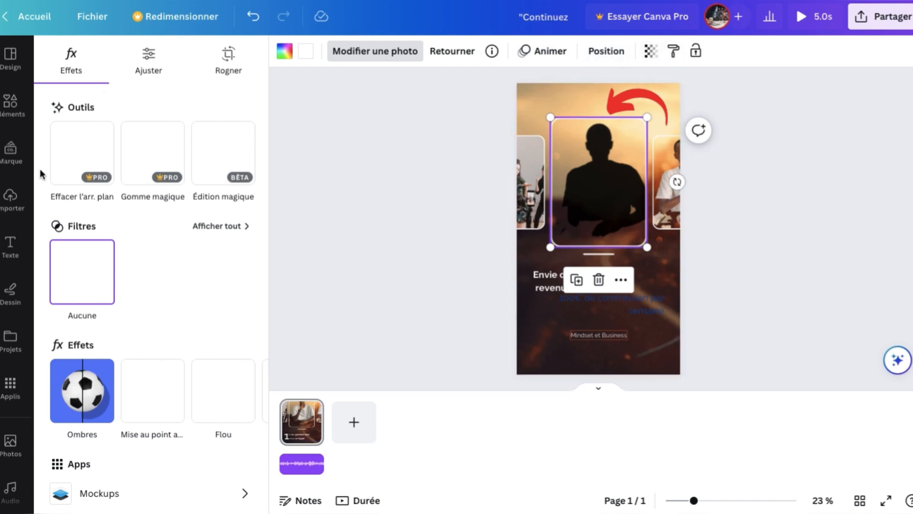
scroll(95, 390, "down", 2)
scroll(63, 410, "up", 2)
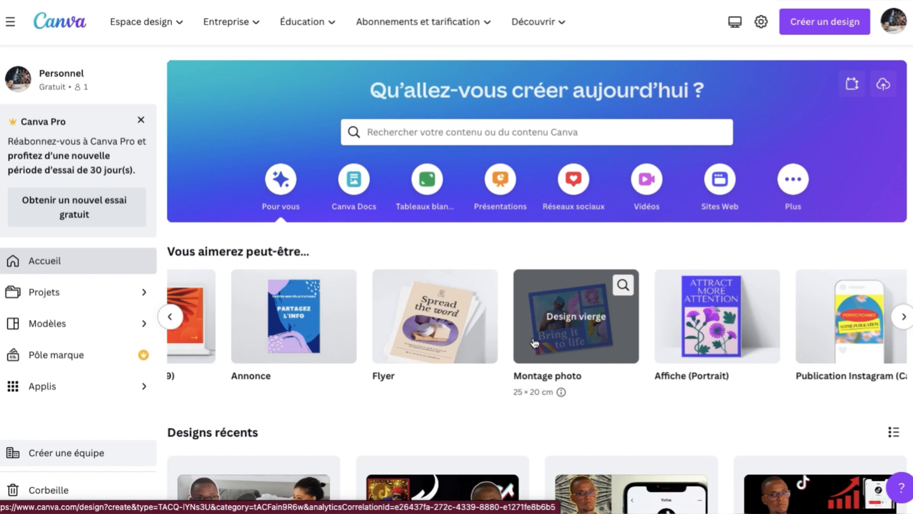
scroll(534, 342, "left", 3)
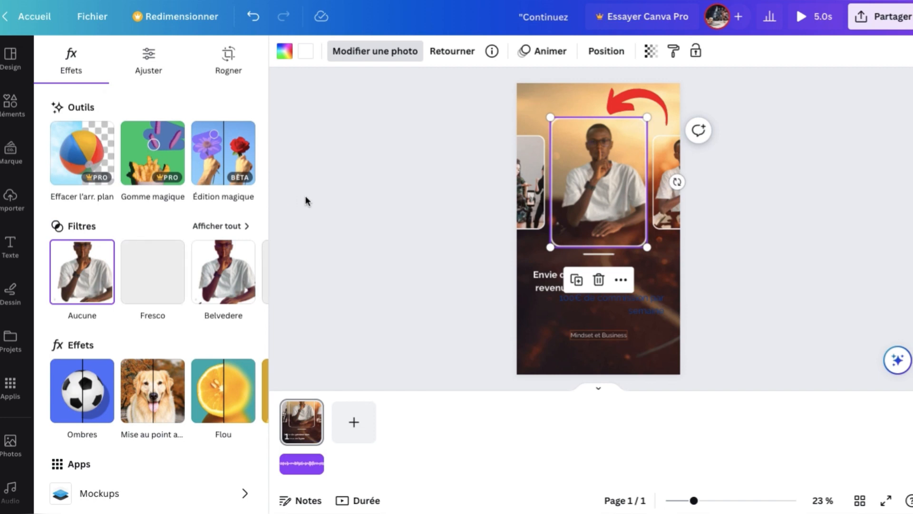
left_click(759, 115)
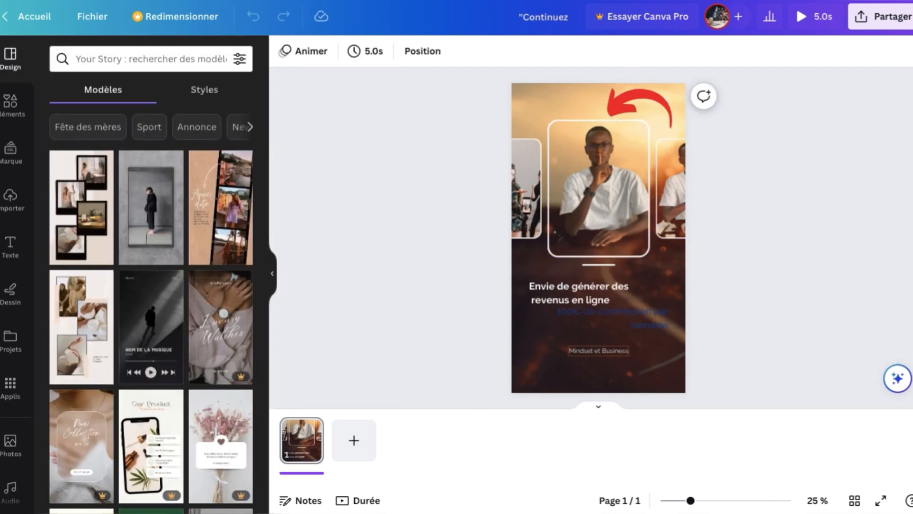
Download the story as an MP4 video at 1,080 px (HD) and open the downloaded file
left_click(878, 26)
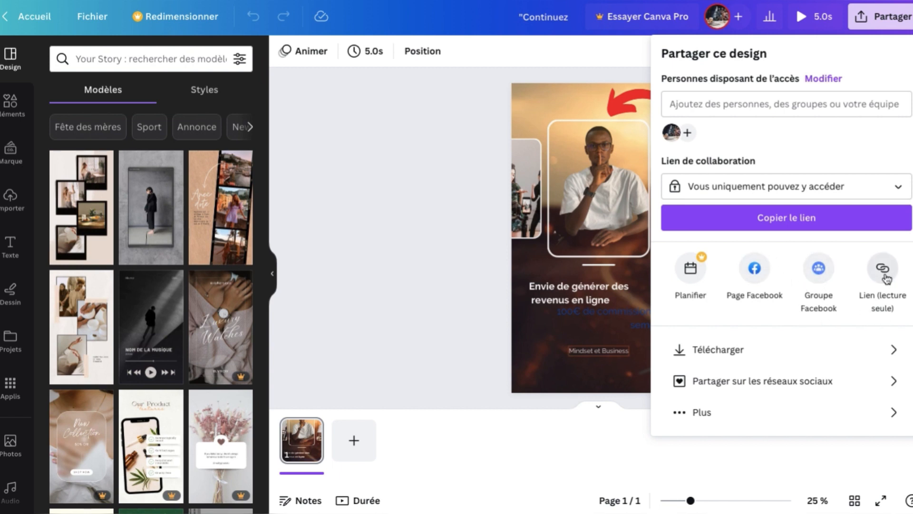
left_click(736, 352)
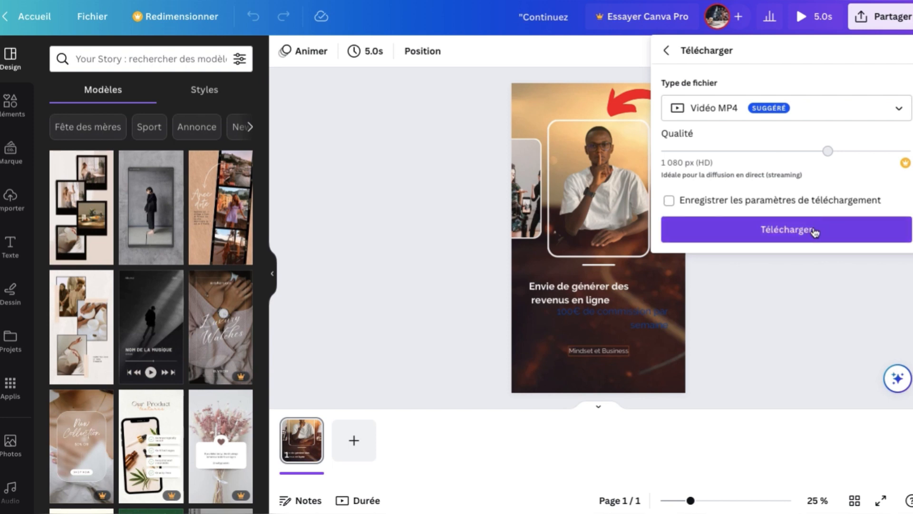
left_click(814, 232)
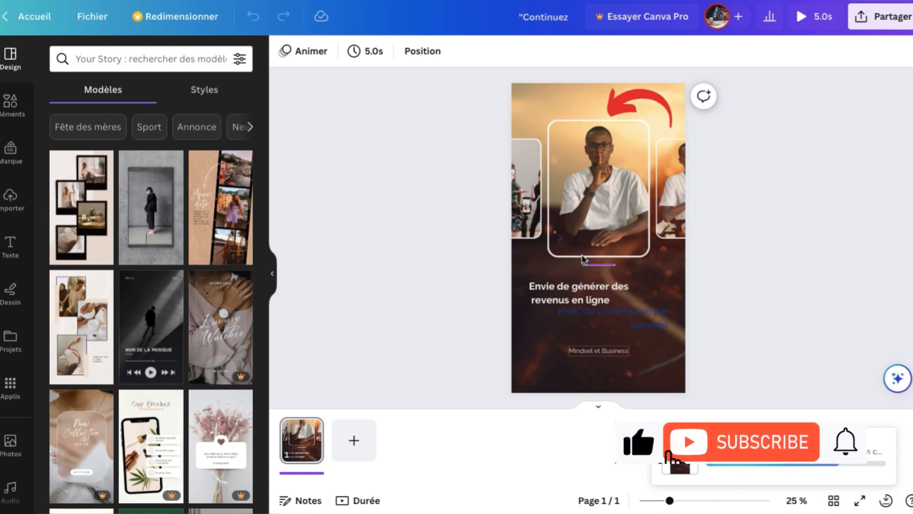
left_click(44, 499)
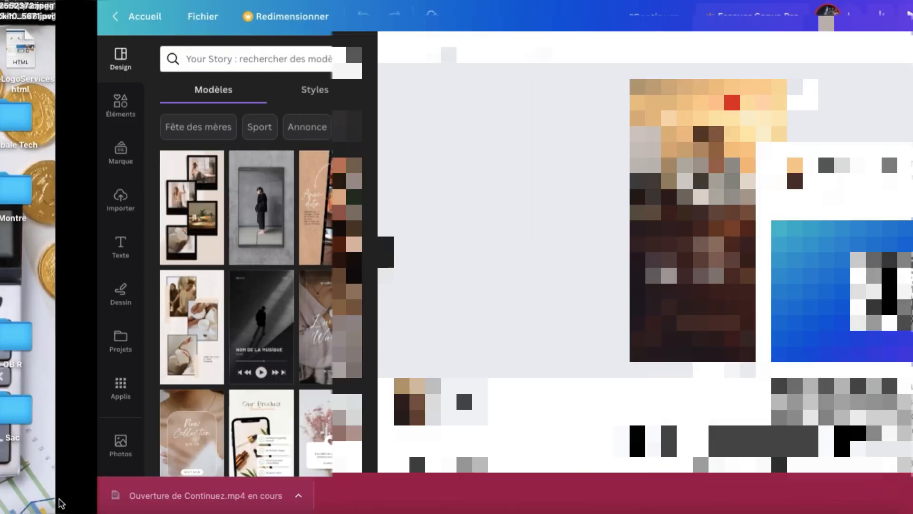